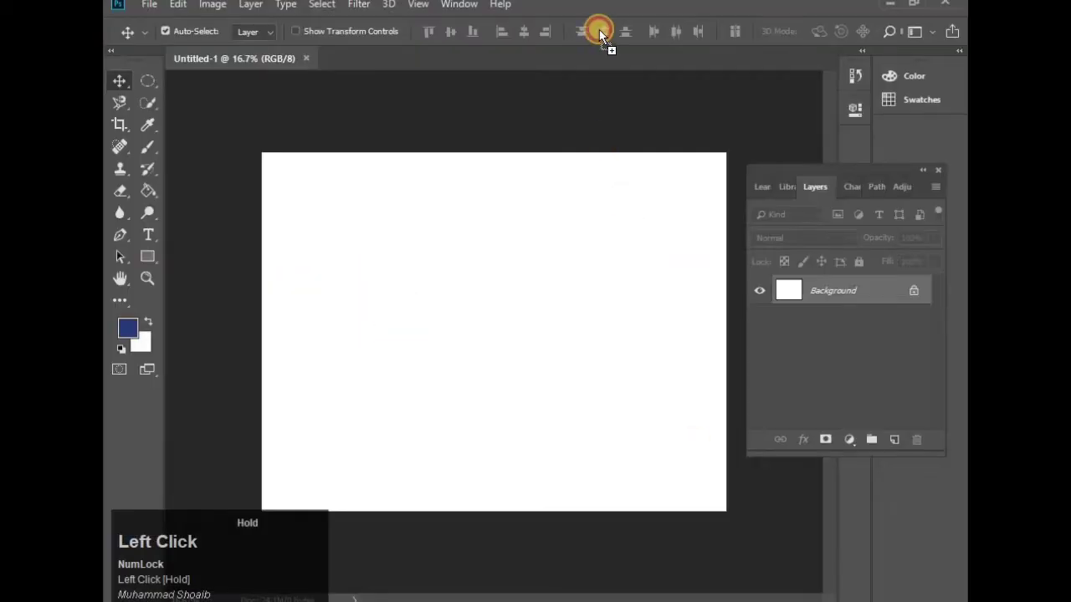
- Open the red hearts photo in Photoshop as its own document
left_click_drag(602, 31, 602, 31)
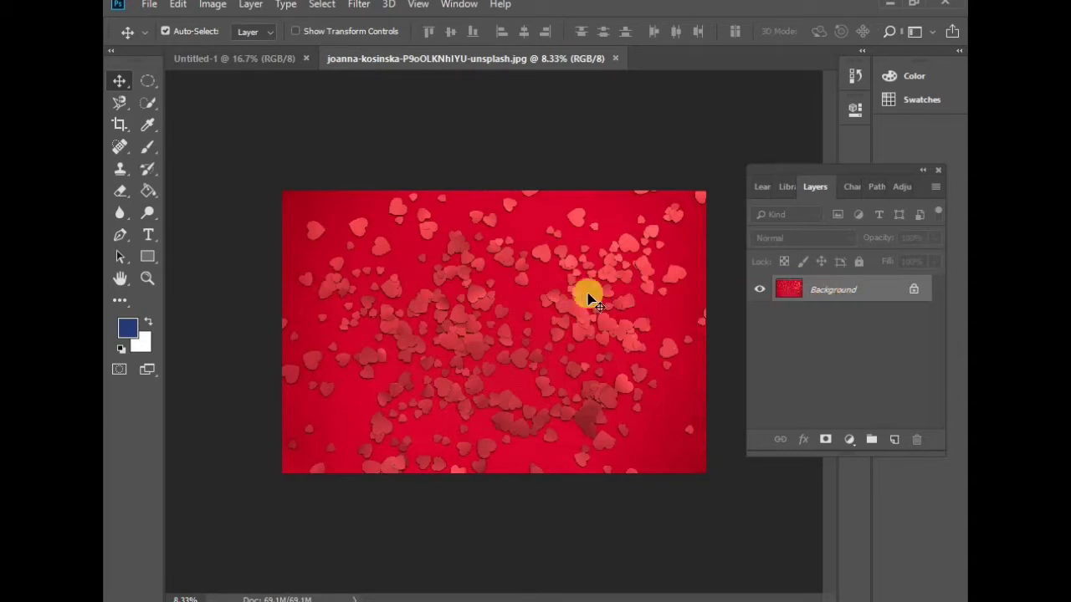
- Try moving the locked Background of the hearts photo, including by converting it to a normal layer, and undo the conversion
left_click_drag(514, 304, 490, 310)
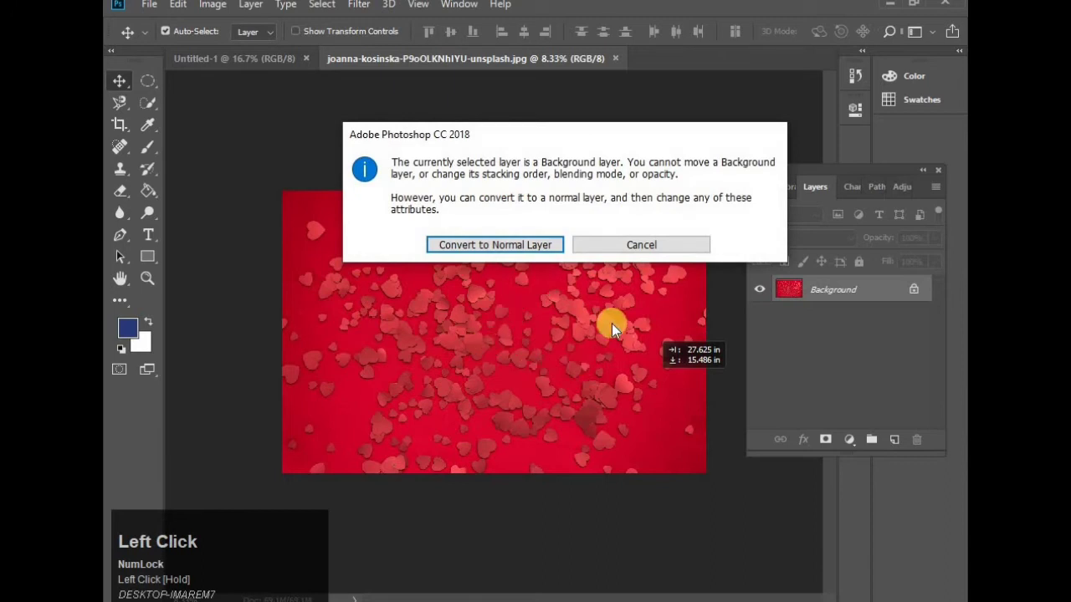
left_click(639, 244)
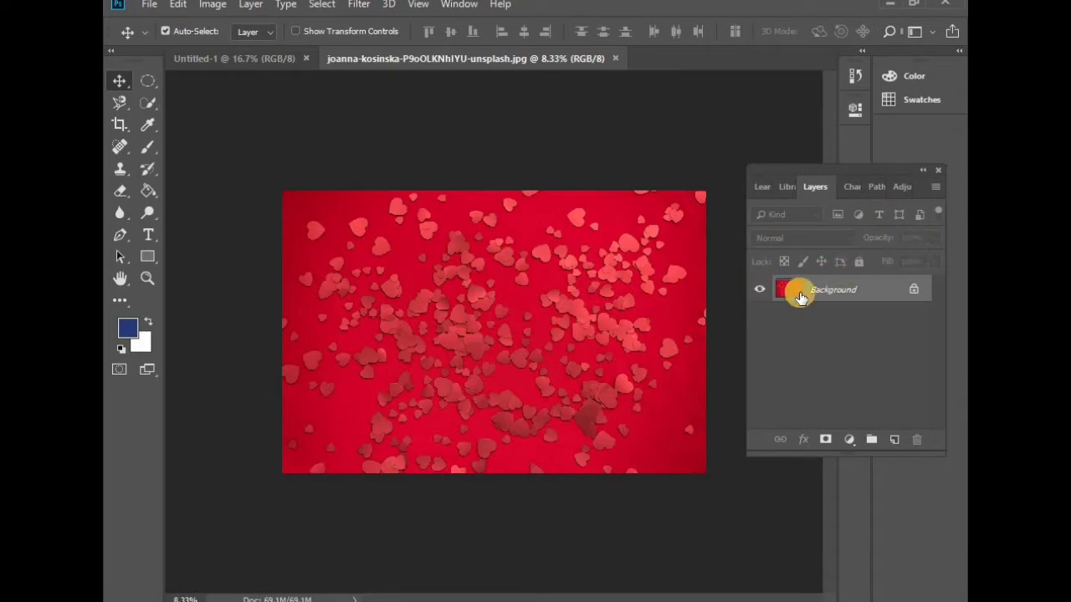
left_click_drag(626, 313, 599, 353)
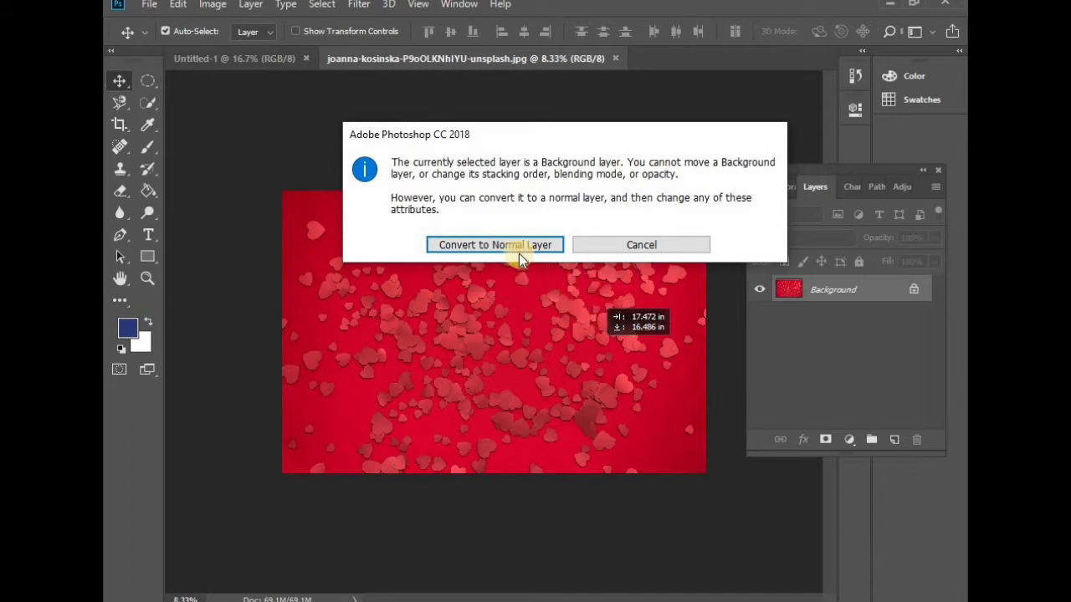
left_click(502, 249)
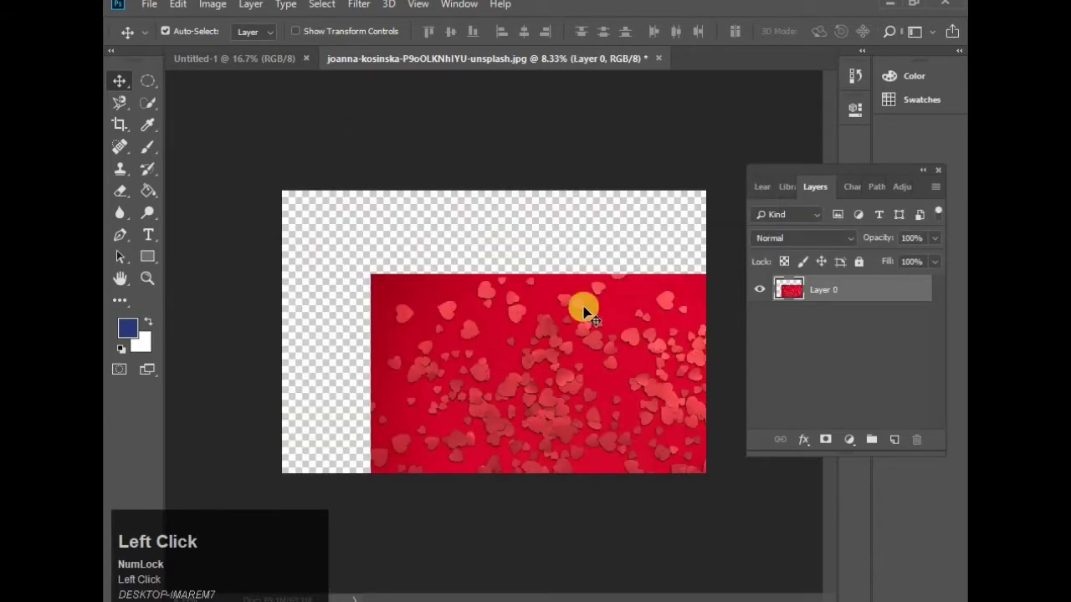
left_click_drag(610, 350, 525, 268)
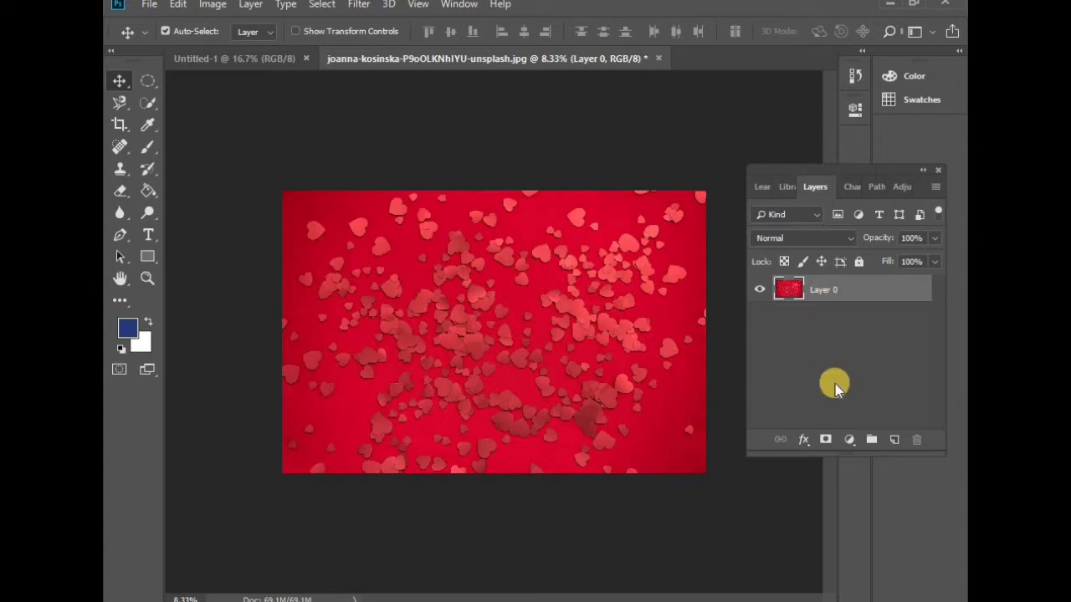
key("ctrl+z")
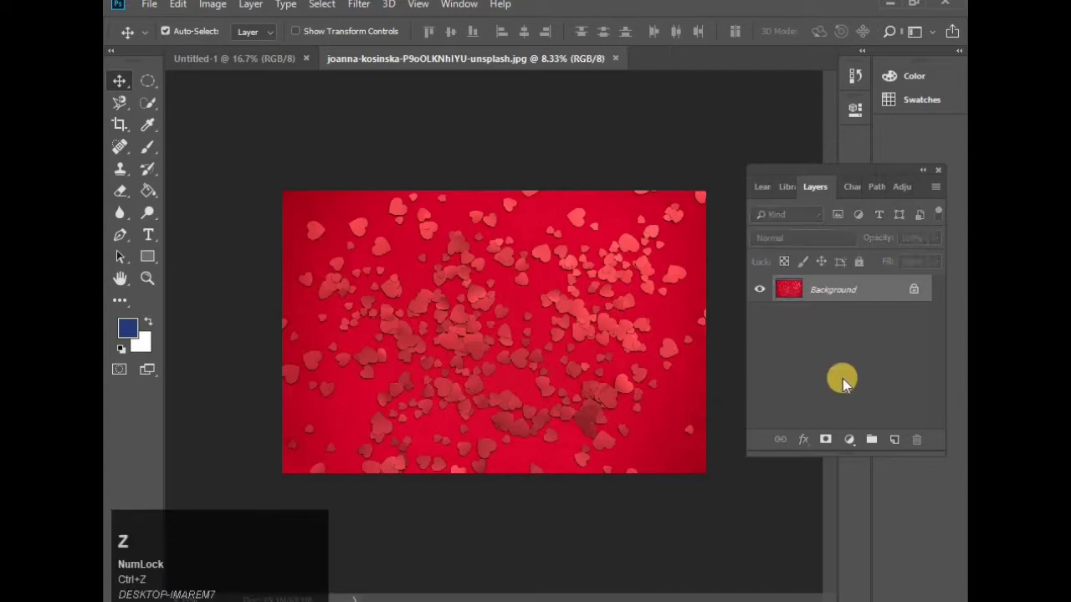
- Add a new empty layer above the Background in the hearts document
left_click(894, 441)
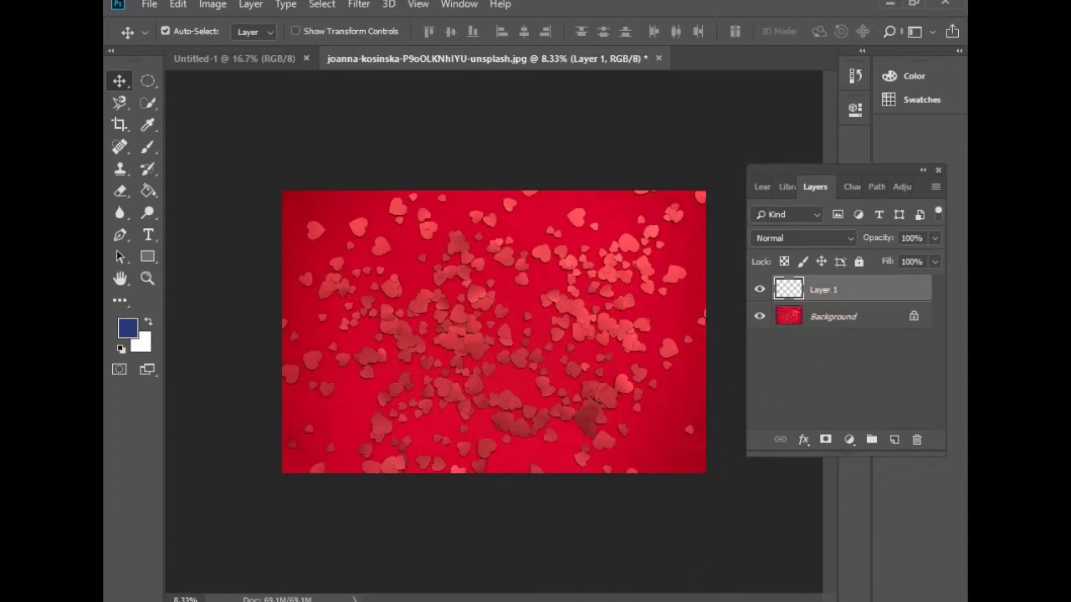
- Open the white flower photo from the Downloads folder and place a copy of it as a layer in the hearts document
left_click(502, 600)
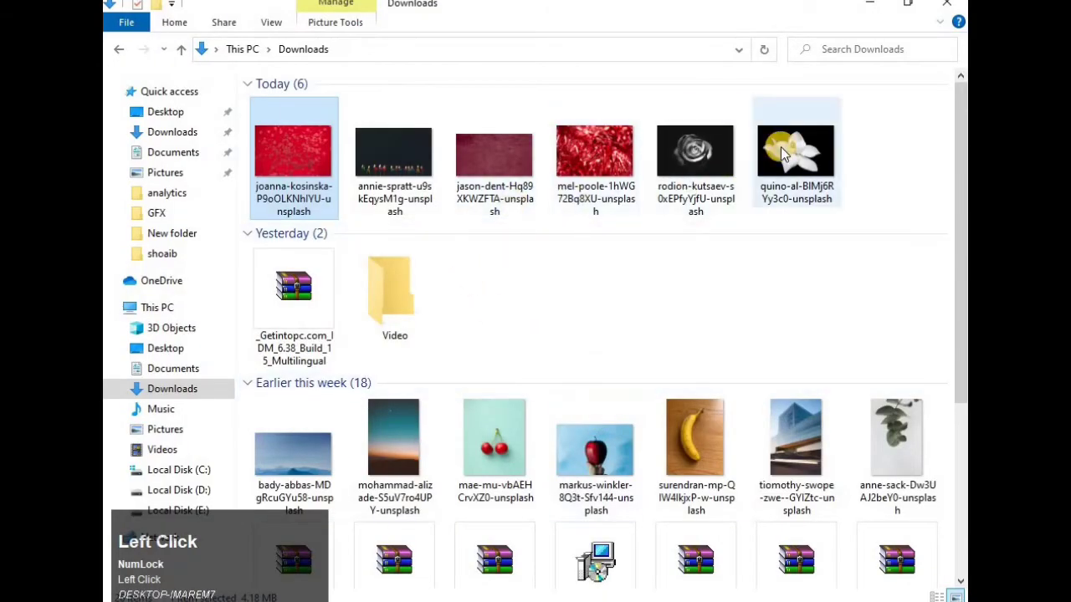
left_click_drag(797, 138, 679, 63)
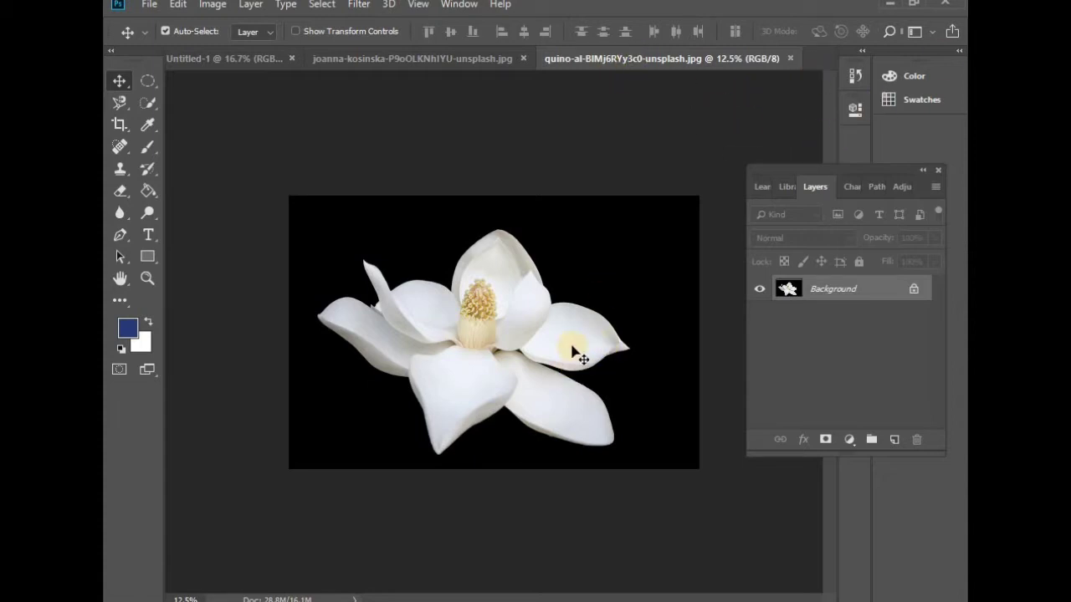
left_click_drag(572, 349, 512, 307)
left_click(615, 244)
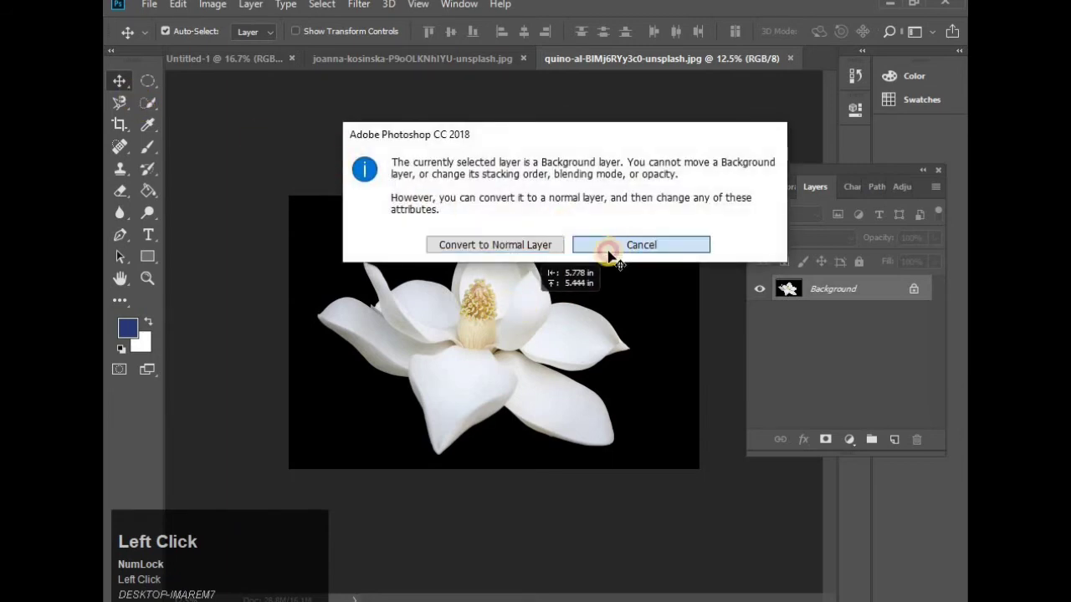
left_click_drag(519, 284, 514, 323)
- Delete the empty Layer 1 between the flower layer and the Background
left_click(817, 324)
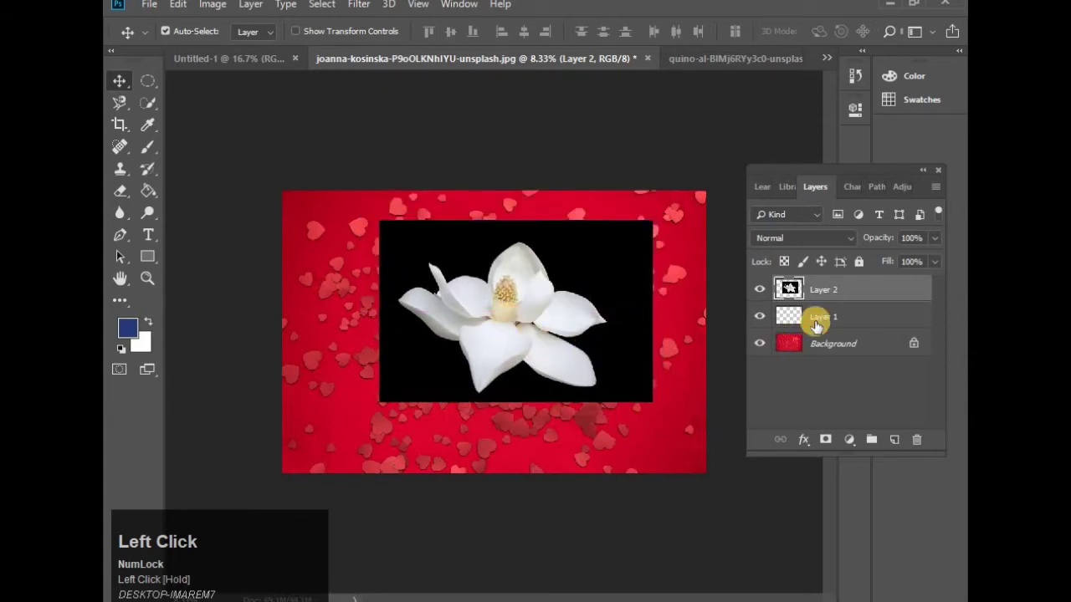
left_click(911, 441)
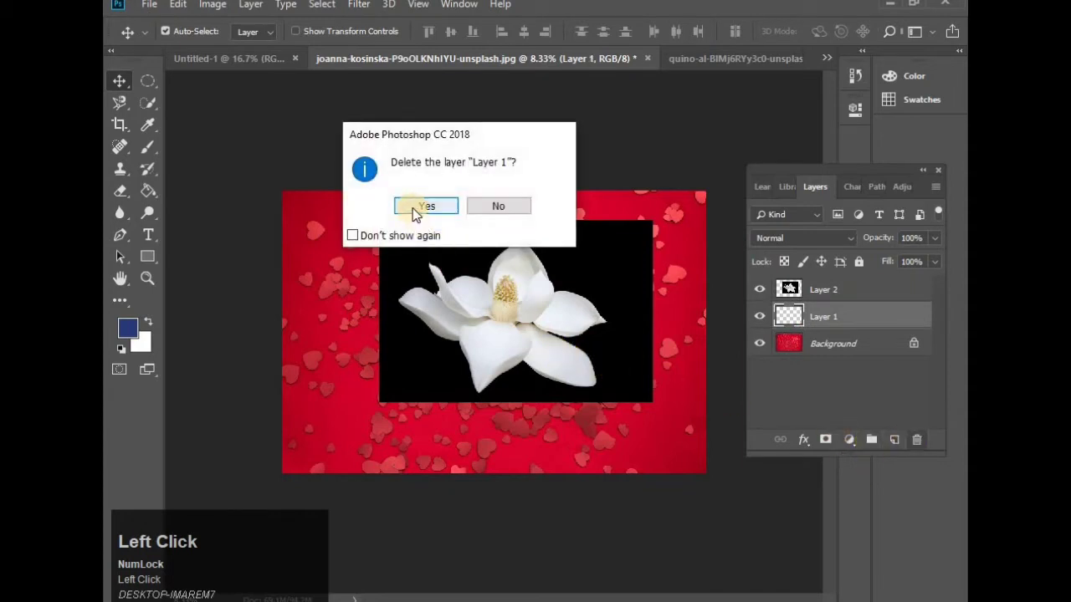
left_click(424, 207)
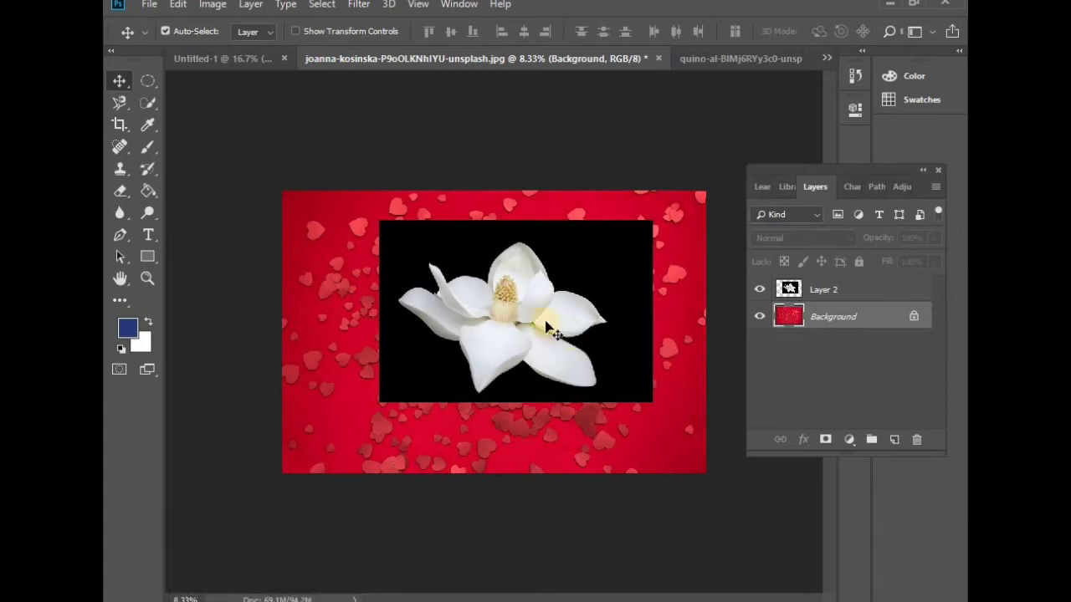
- Move the flower image slightly down over the hearts background
left_click(503, 334)
left_click_drag(503, 334, 534, 334)
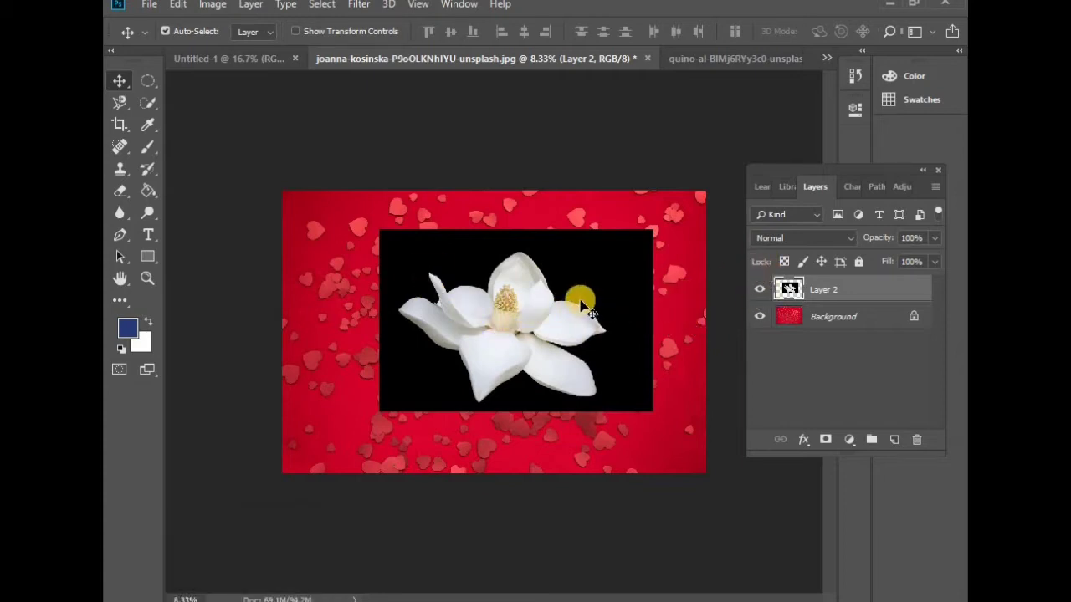
- Inspect the Fill and Opacity sliders of the flower layer
left_click(932, 261)
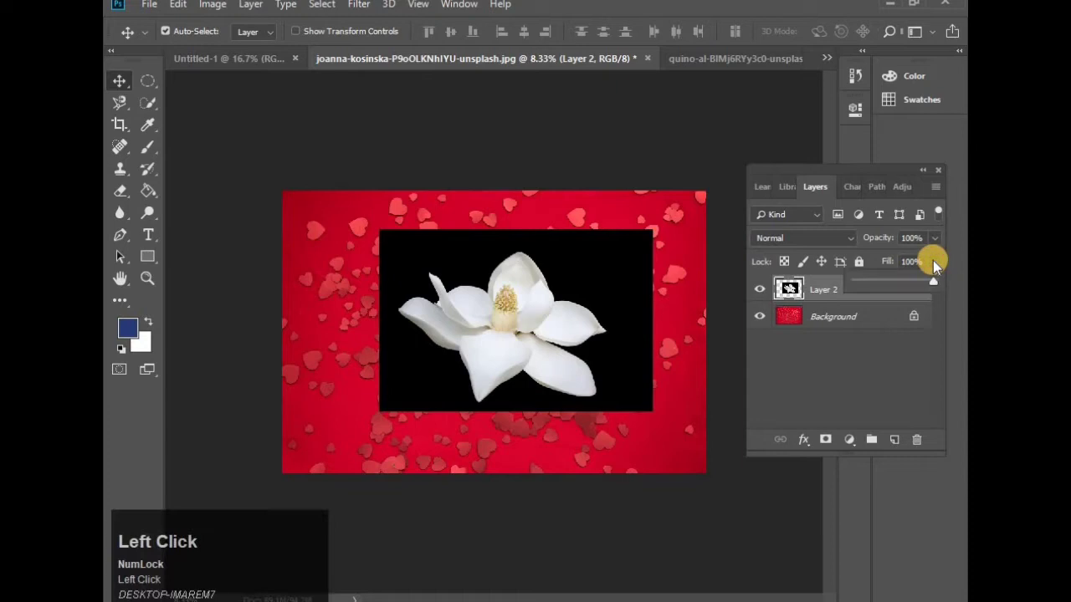
left_click_drag(916, 289, 944, 259)
left_click(935, 239)
left_click(895, 347)
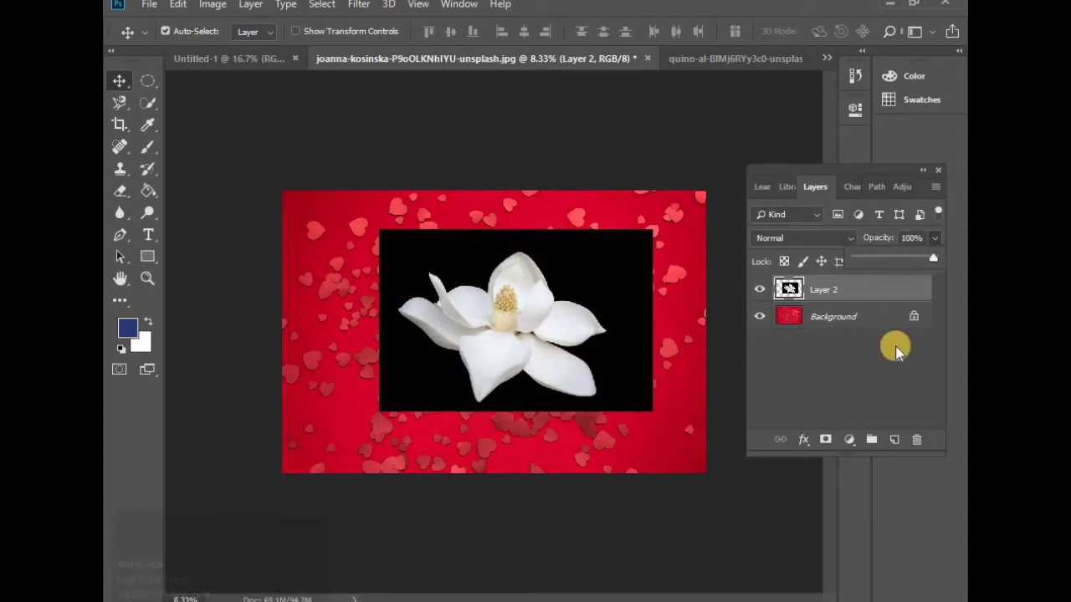
left_click(873, 293)
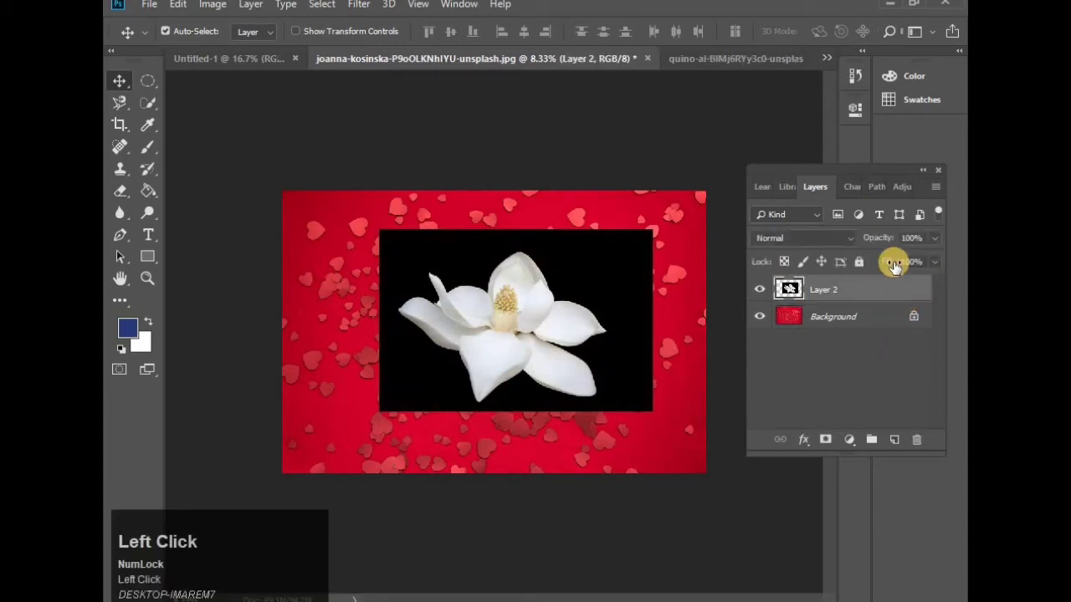
- Lock the flower layer's transparent pixels and set up the Brush tool with a size of 300
left_click(782, 261)
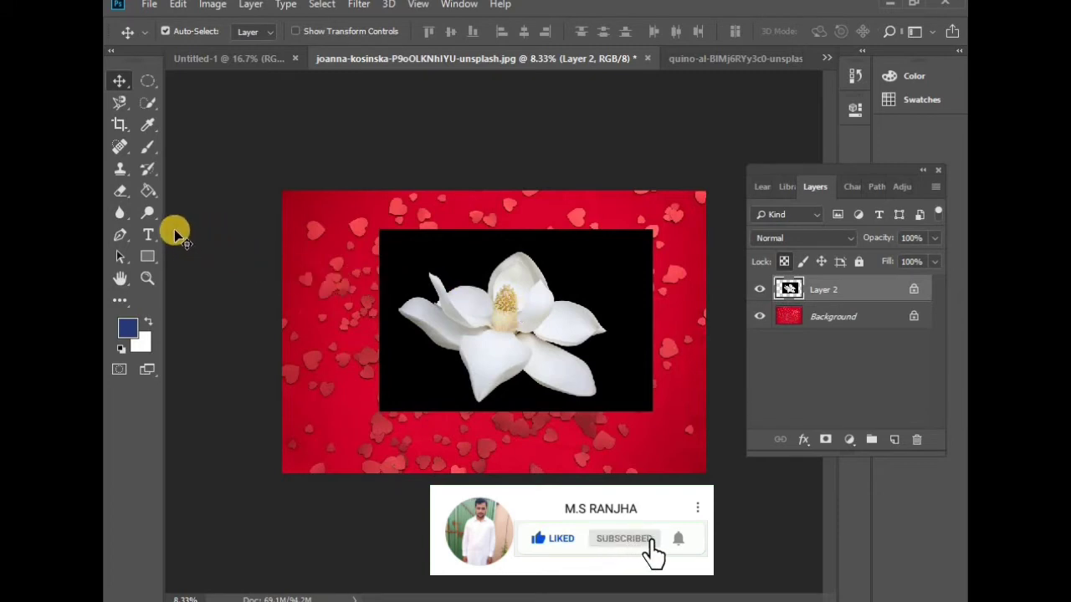
left_click(149, 148)
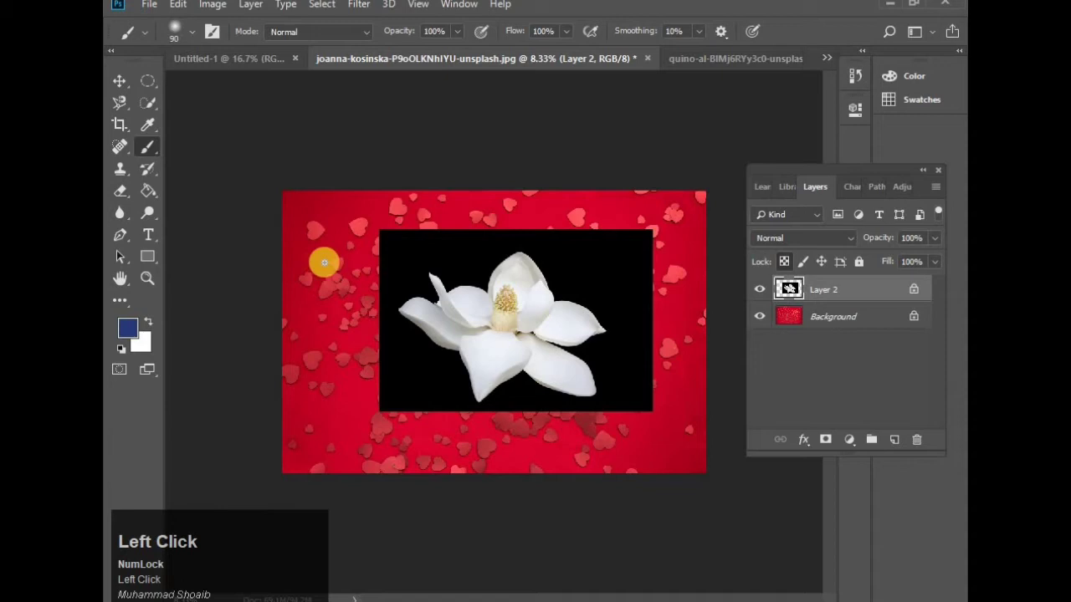
key("bracketright")
key("bracketright")
key("bracketright")
key("bracketright")
key("bracketright")
key("bracketright")
key("bracketright")
- Paint a winding blue stroke across the flower image and its surroundings, and undo it
mouse_move(362, 336)
left_mouse_down()
mouse_move(339, 265)
mouse_move(354, 336)
mouse_move(336, 389)
mouse_move(320, 293)
left_mouse_up()
left_click(330, 329)
mouse_move(331, 328)
left_mouse_down()
mouse_move(361, 299)
mouse_move(467, 260)
mouse_move(628, 278)
mouse_move(650, 288)
mouse_move(506, 306)
mouse_move(420, 333)
mouse_move(427, 349)
mouse_move(588, 352)
mouse_move(589, 392)
left_mouse_up()
mouse_move(465, 398)
left_mouse_down()
mouse_move(329, 358)
mouse_move(346, 409)
left_mouse_up()
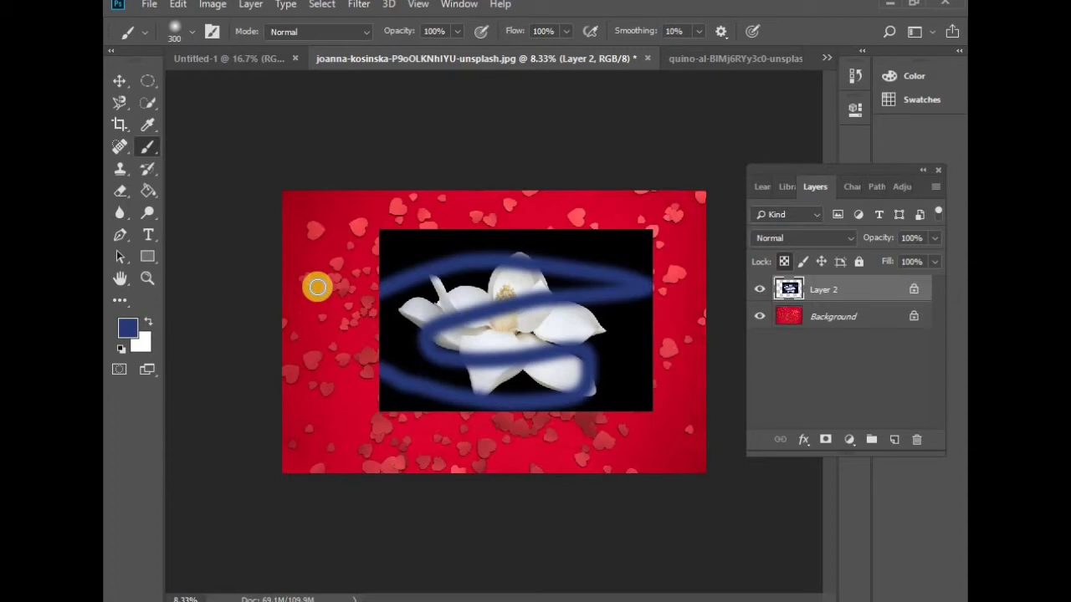
key("ctrl+z")
- Lock the flower layer's image pixels instead of its transparent pixels, and scale it to 106.79% width and 102.78% height
left_click(793, 261)
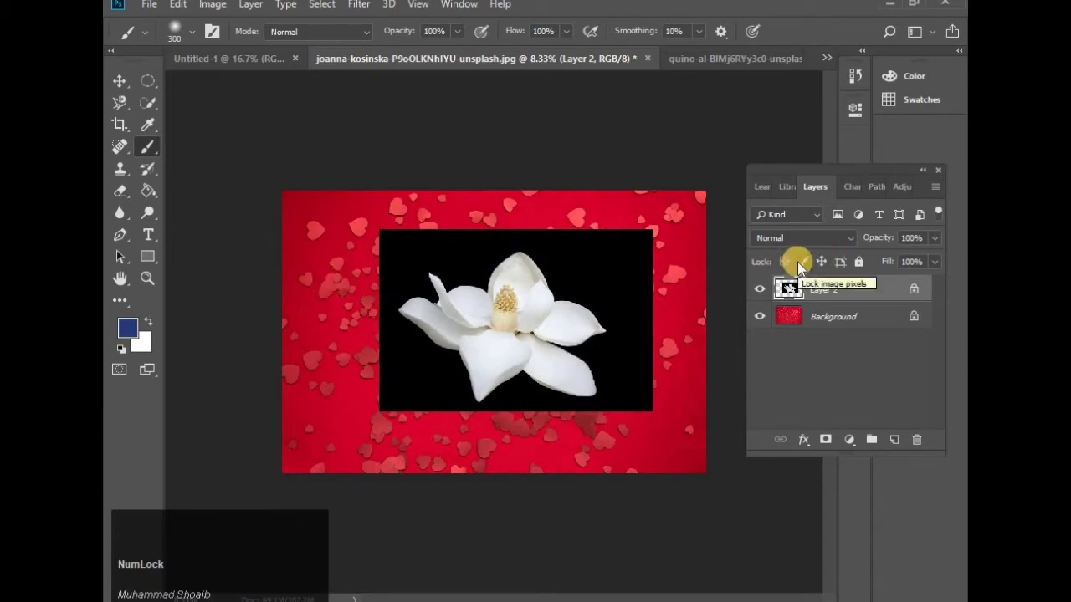
left_click(799, 262)
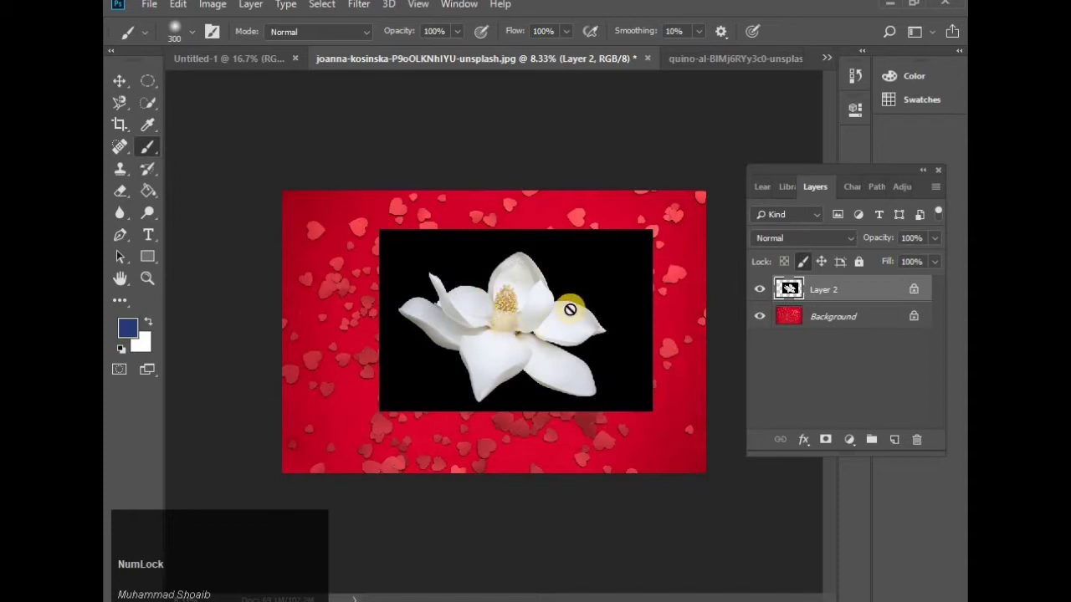
key("ctrl+t")
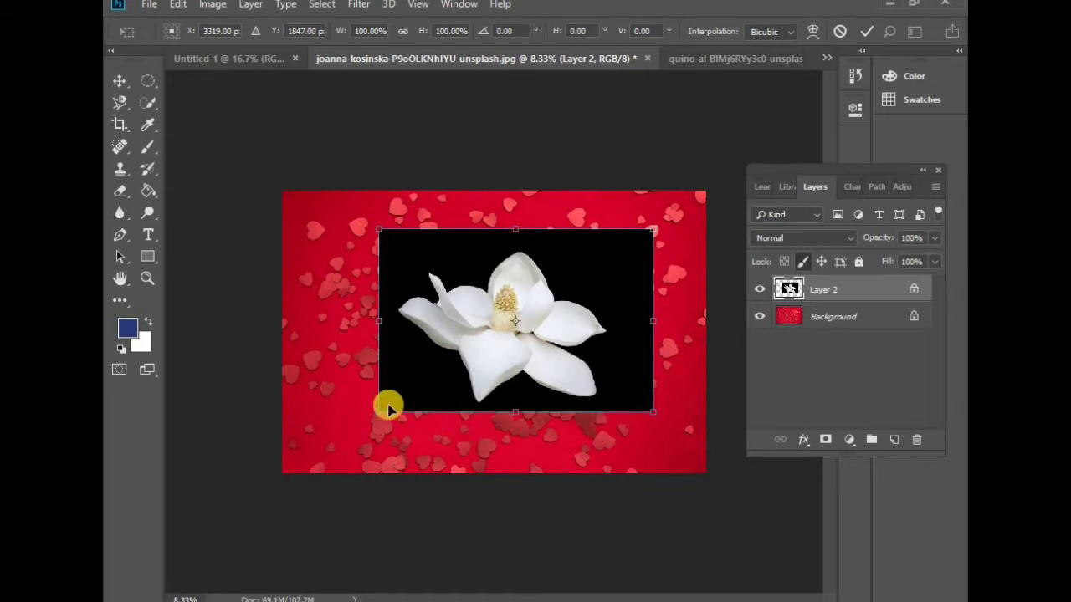
mouse_move(378, 415)
left_mouse_down()
mouse_move(468, 354)
mouse_move(559, 352)
mouse_move(437, 378)
mouse_move(360, 416)
left_mouse_up()
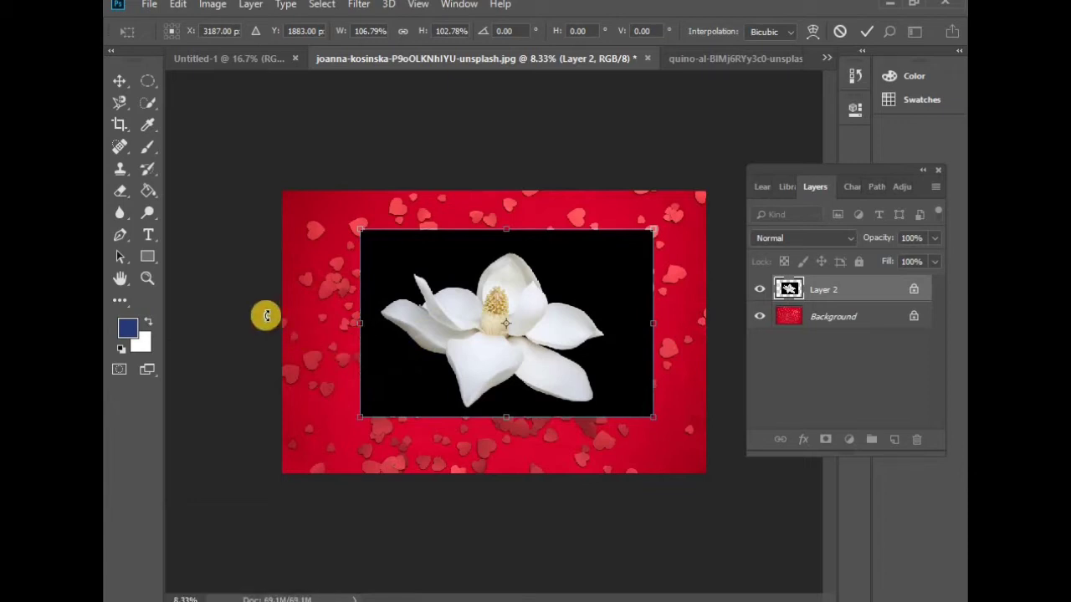
key("Return")
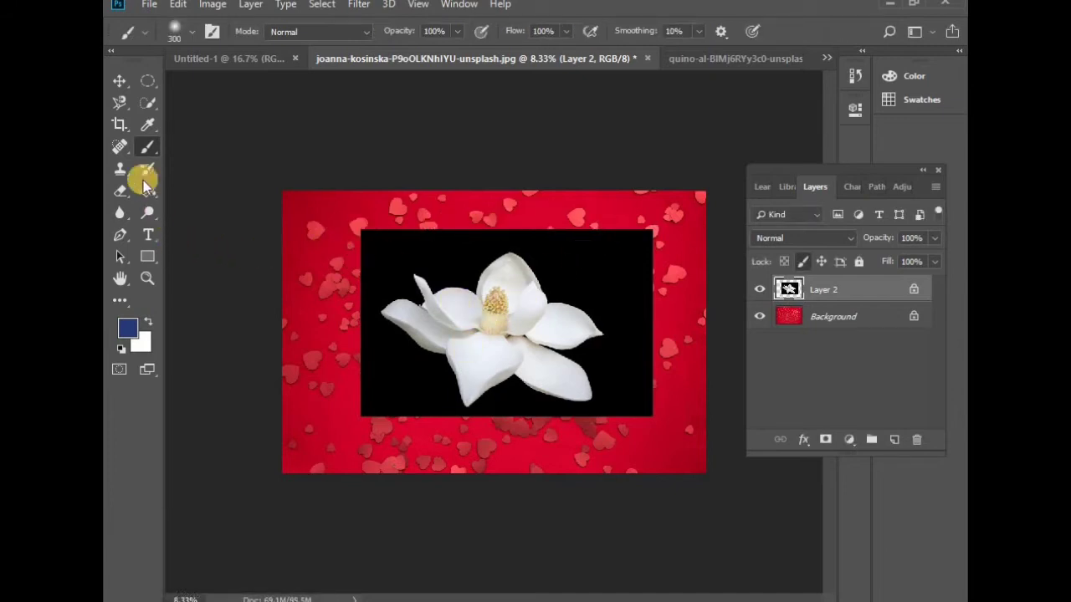
- Try to paint with the Brush while the flower layer's image pixels are locked
left_click(337, 249)
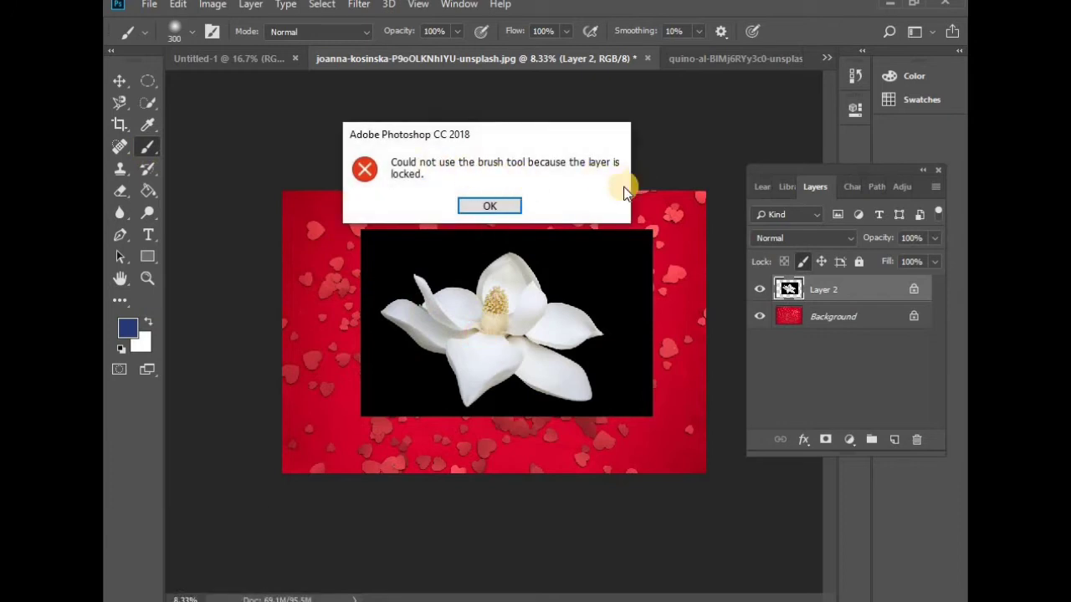
left_click(486, 205)
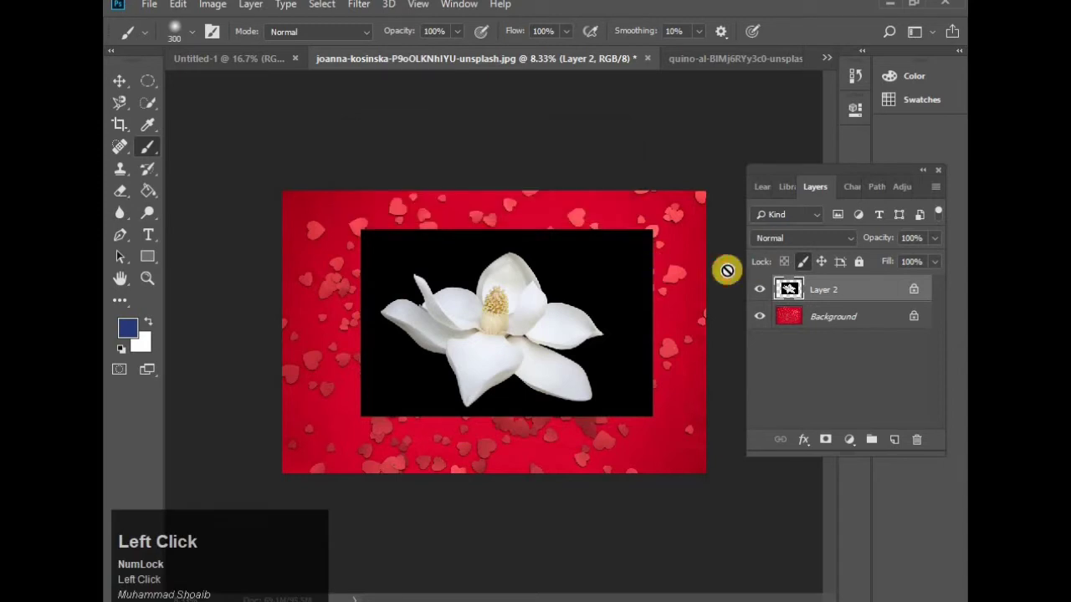
- Lock the flower layer's position instead of its image pixels and brush a looping blue stroke over its upper-right corner
left_click(823, 262)
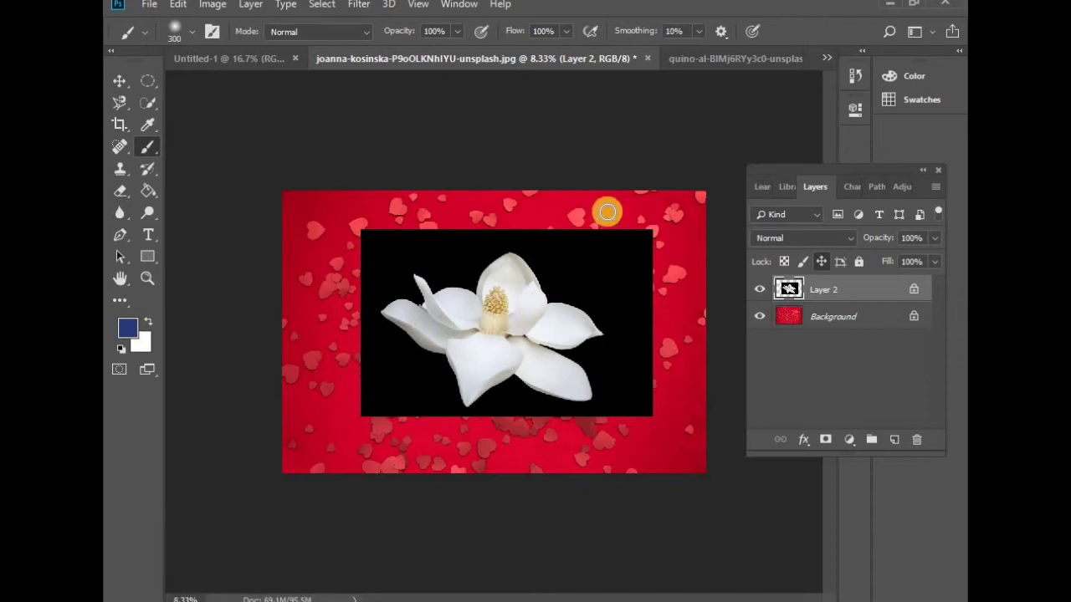
mouse_move(607, 211)
left_mouse_down()
mouse_move(618, 258)
mouse_move(643, 269)
mouse_move(704, 270)
mouse_move(643, 235)
mouse_move(620, 255)
mouse_move(608, 271)
mouse_move(628, 337)
left_mouse_up()
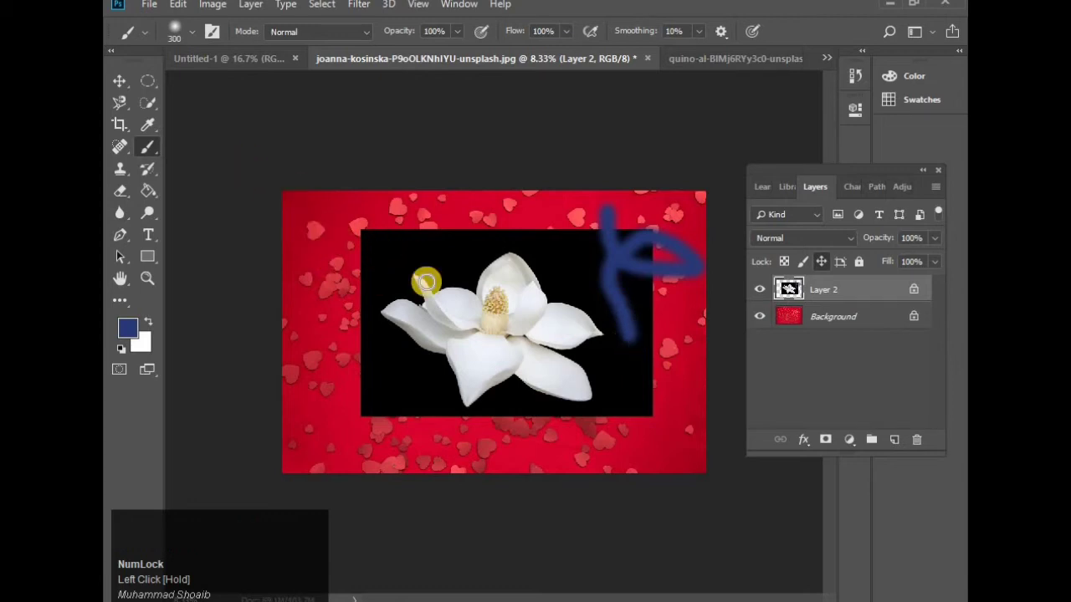
- Try to move the position-locked flower image with the Move tool, and undo the blue brush stroke
left_click(117, 80)
left_click_drag(474, 328, 470, 328)
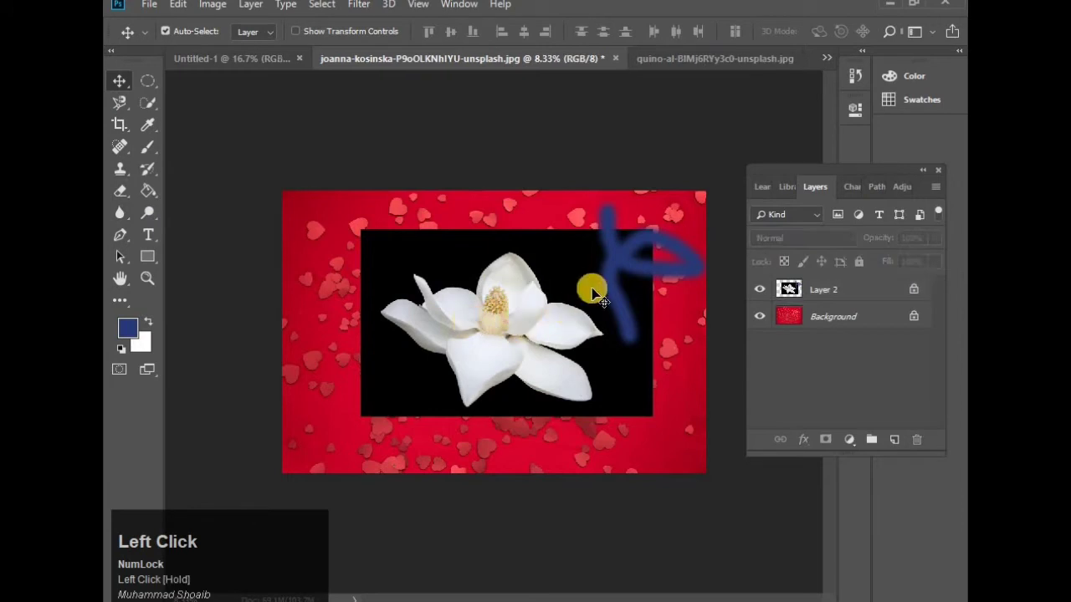
key("ctrl+z")
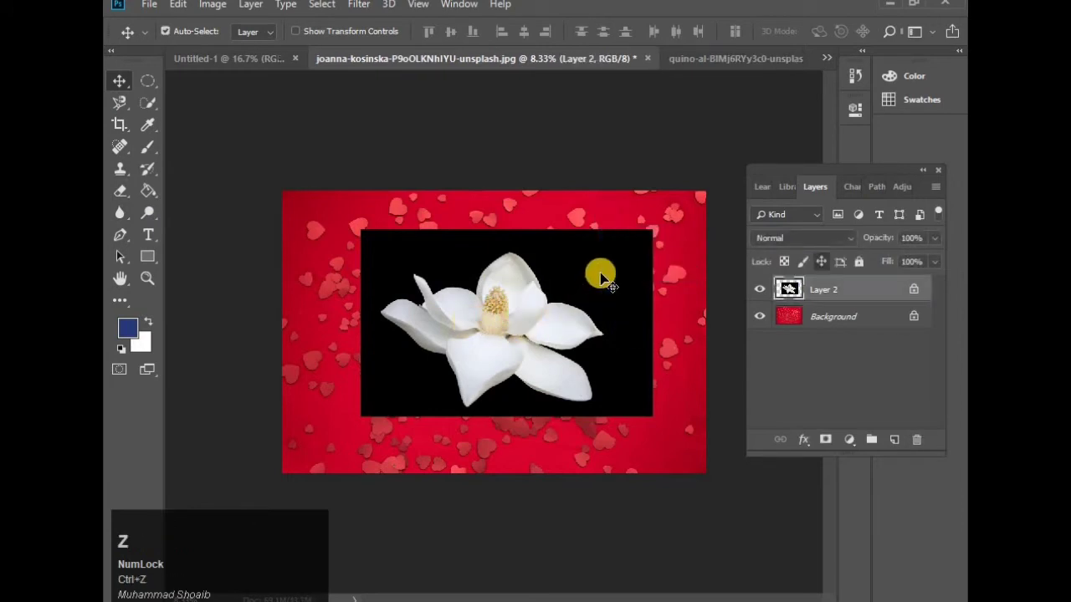
- Lock the flower layer's transparent pixels as well and brush two diagonal blue strokes on the black areas beside the flower
left_click(784, 263)
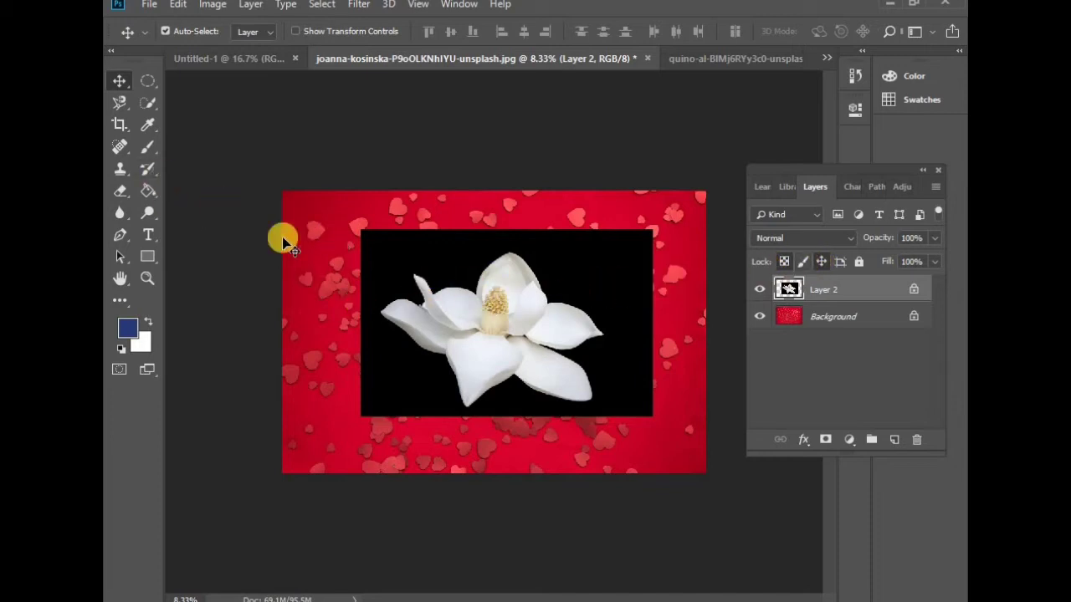
left_click(148, 146)
left_click_drag(374, 251, 438, 280)
mouse_move(307, 236)
left_mouse_down()
mouse_move(335, 257)
mouse_move(356, 306)
mouse_move(332, 305)
mouse_move(331, 358)
left_mouse_up()
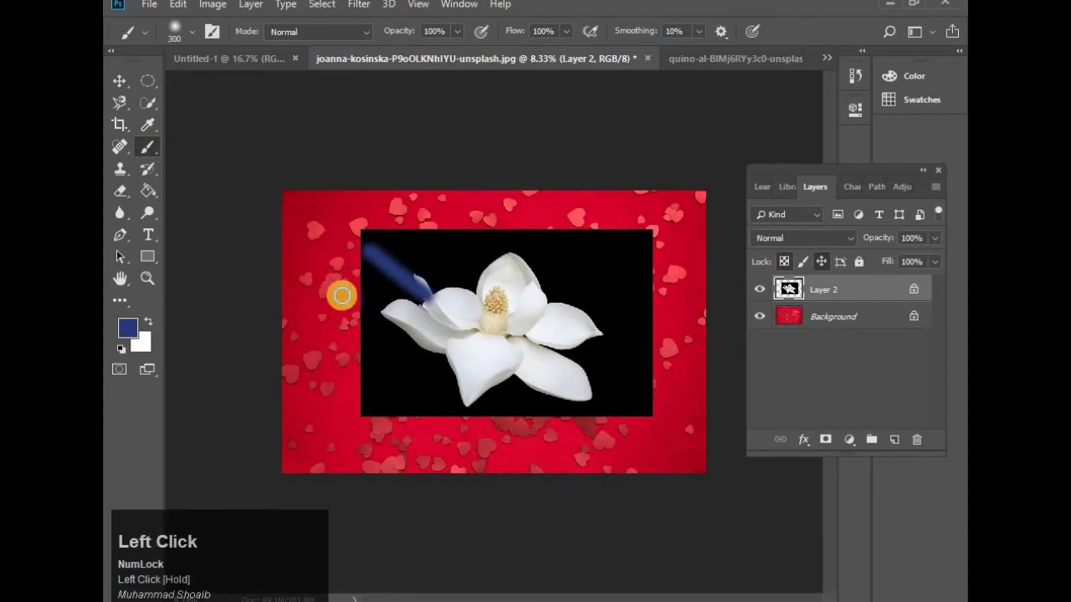
left_click_drag(536, 252, 611, 313)
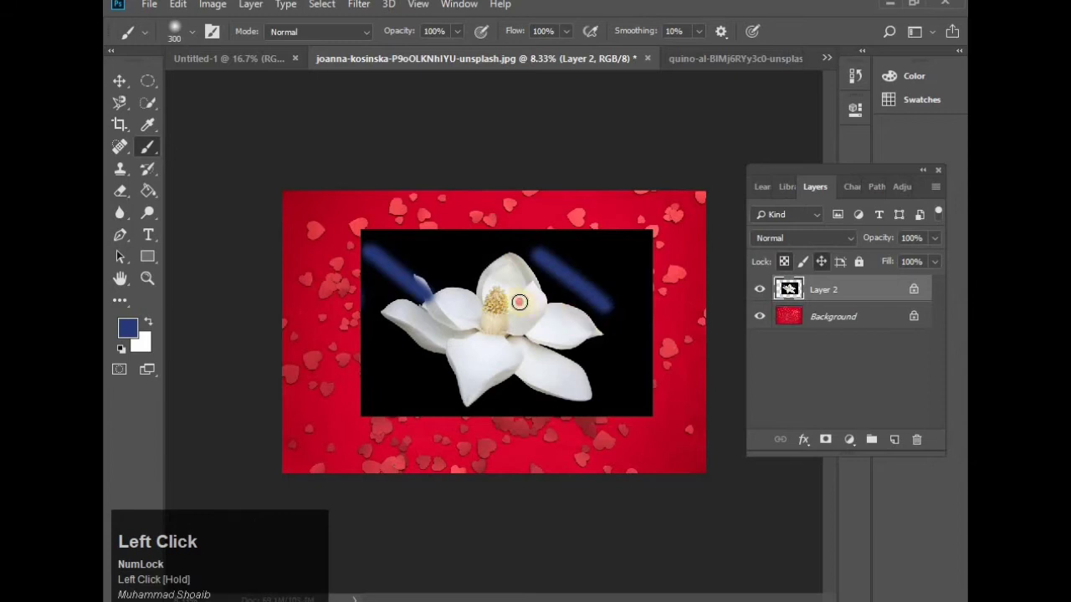
- Brush a blue stroke down across the flower's petals and undo the blue brush strokes on the layer
left_click_drag(520, 302, 544, 365)
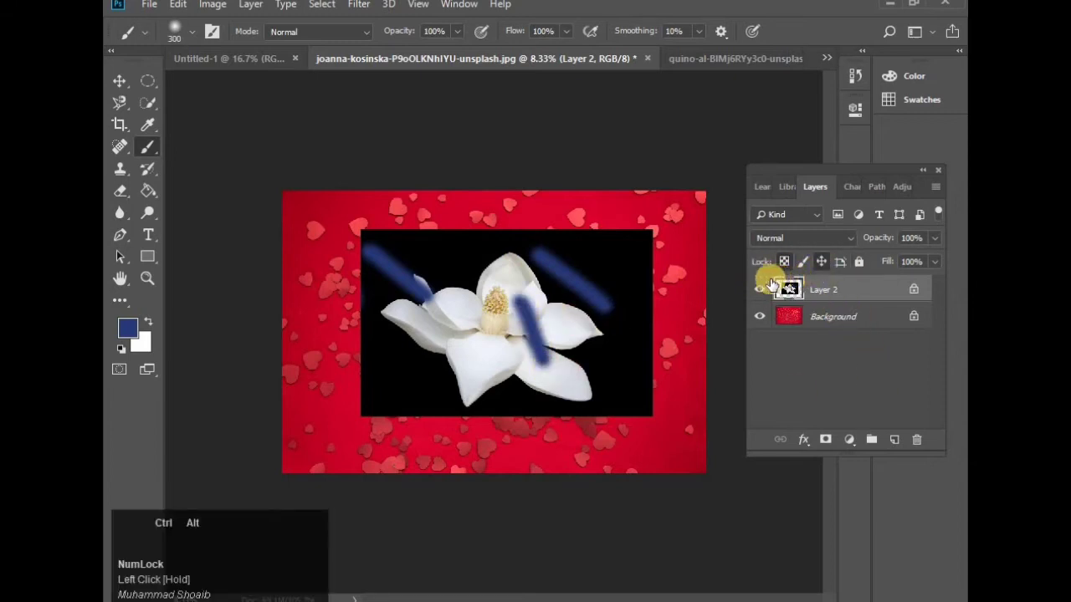
key("ctrl+alt+z")
key("ctrl+alt+z")
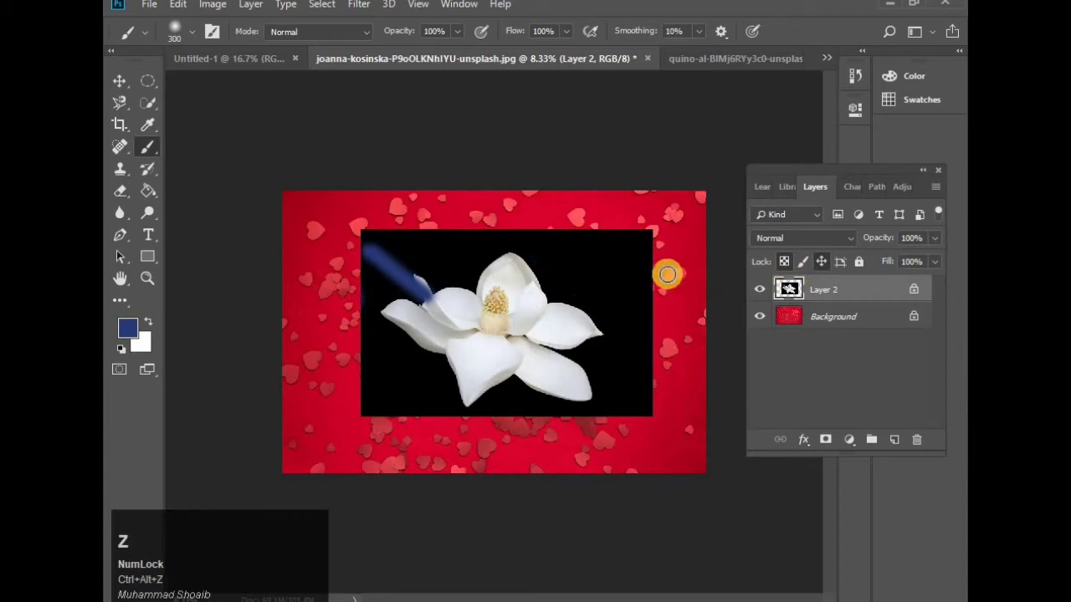
key("ctrl+alt+z")
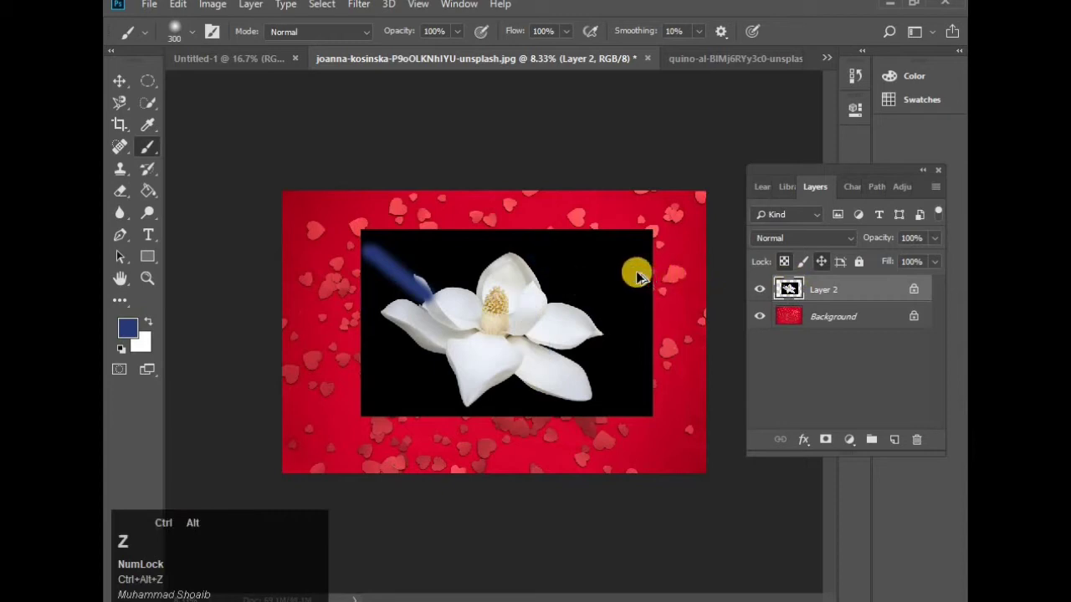
- Lock the flower layer completely, try to paint on it with the Brush, and release the lock
left_click(840, 263)
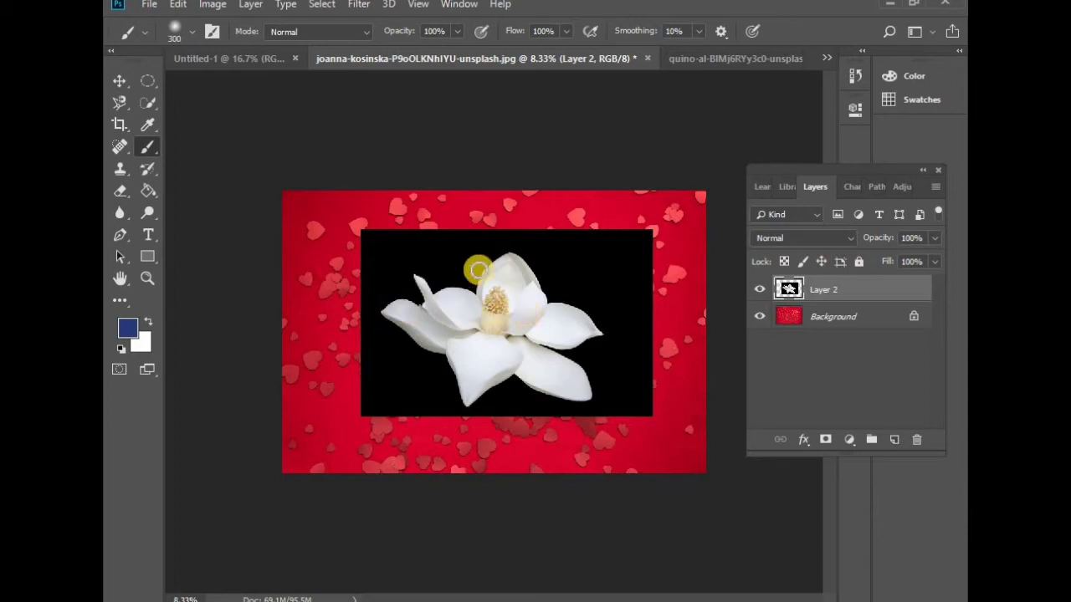
left_click(861, 262)
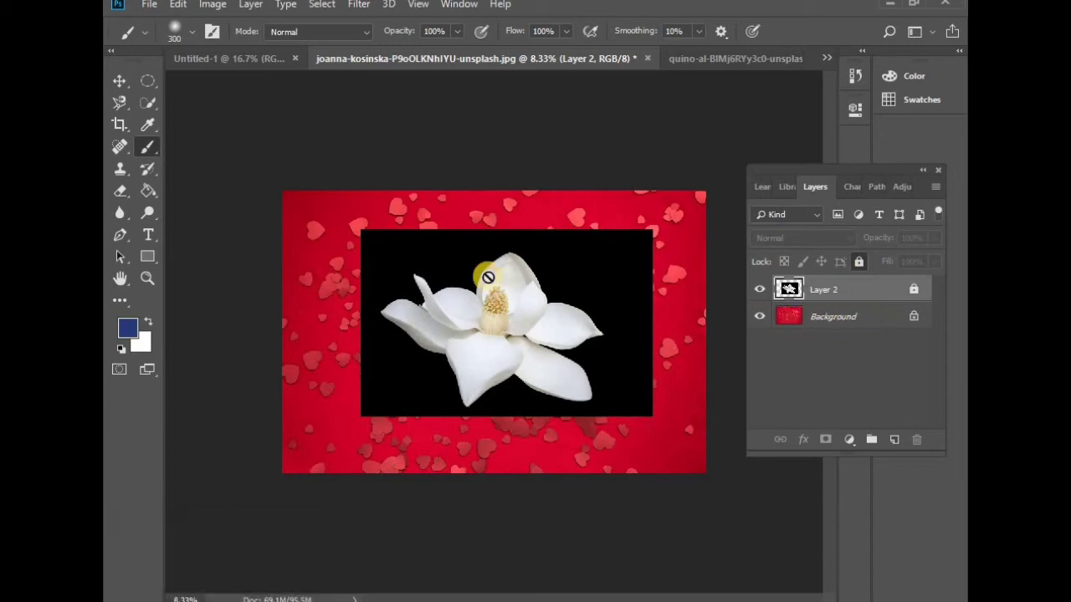
left_click(423, 266)
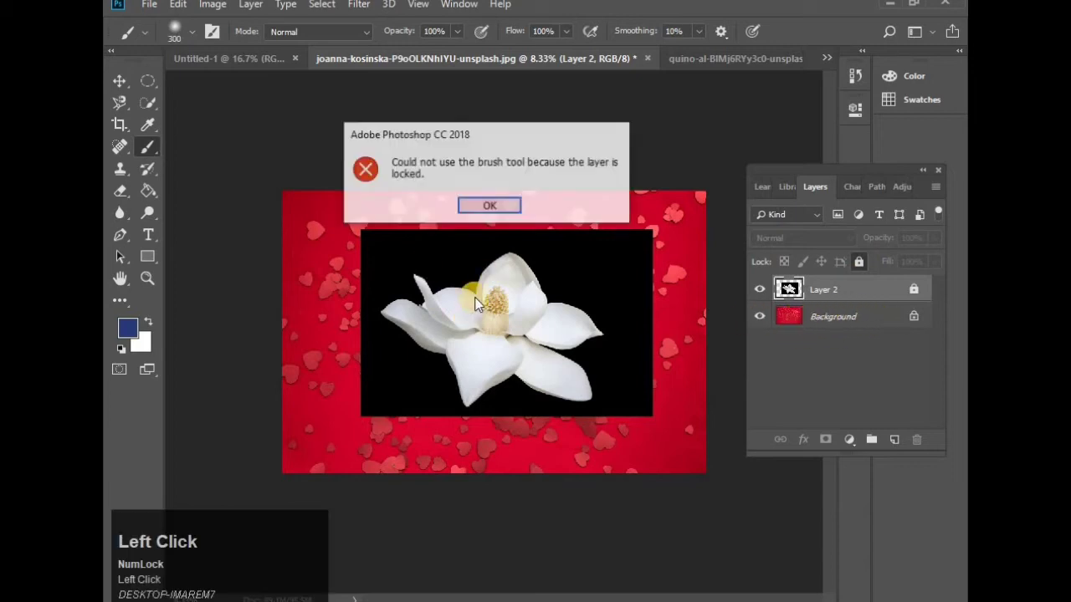
left_click(491, 205)
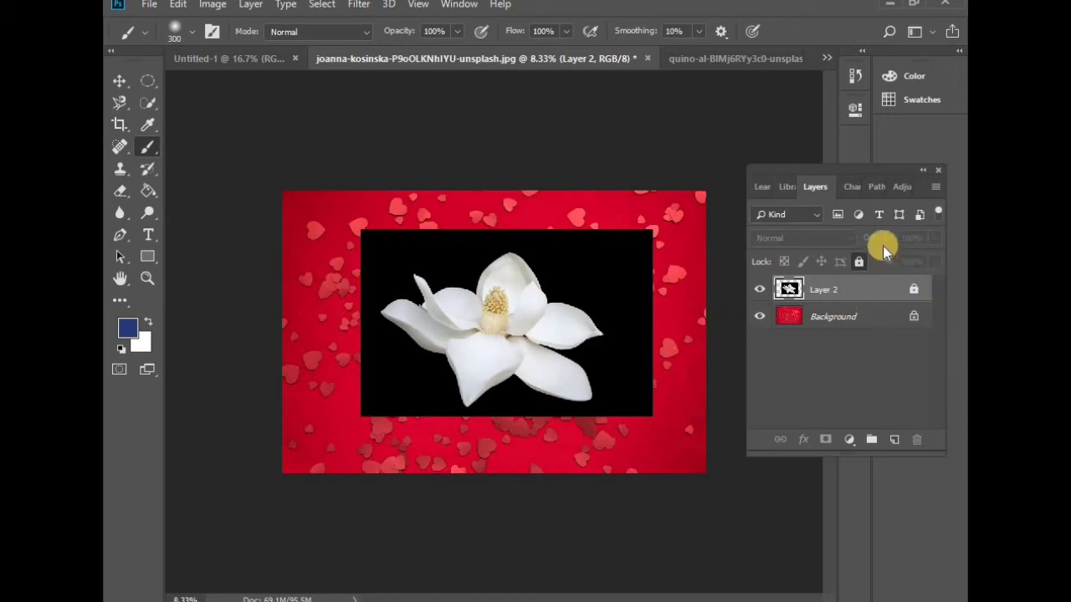
left_click(914, 290)
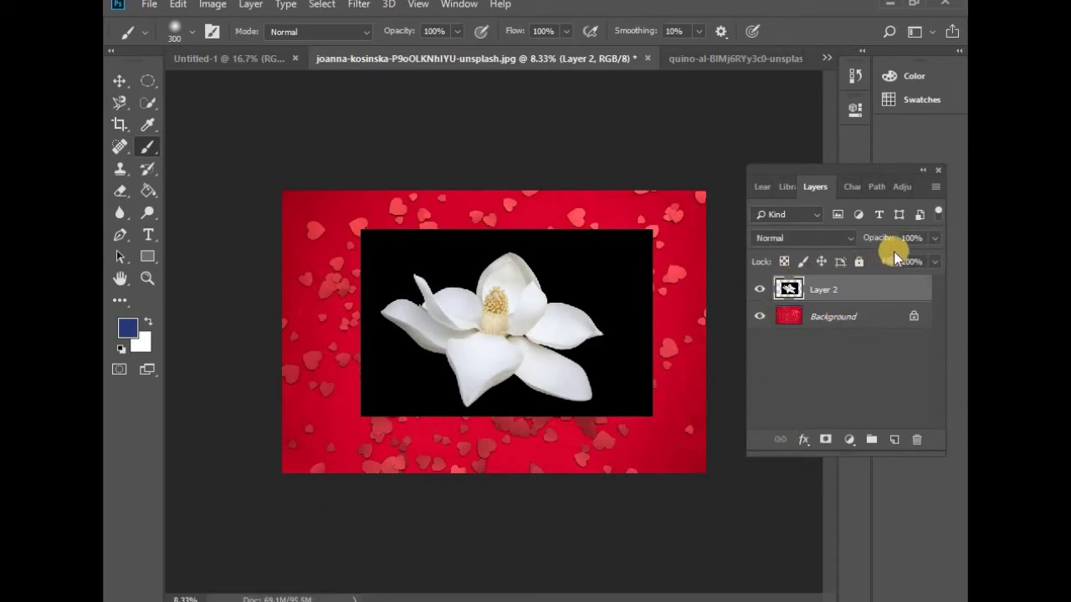
- Set the flower layer's blend mode to Dissolve
left_click(848, 241)
left_click(851, 239)
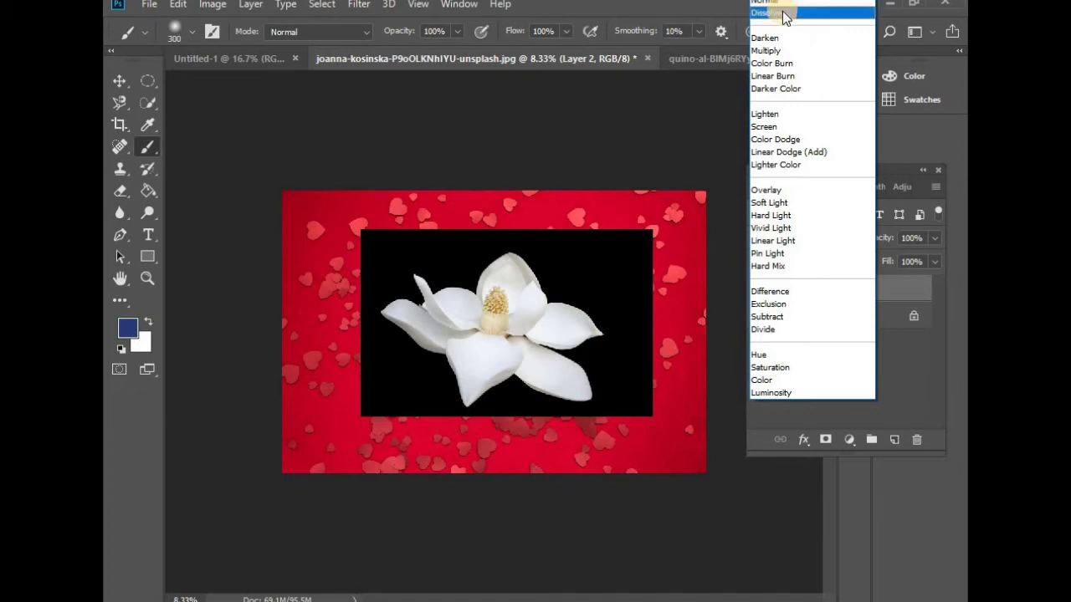
left_click(785, 13)
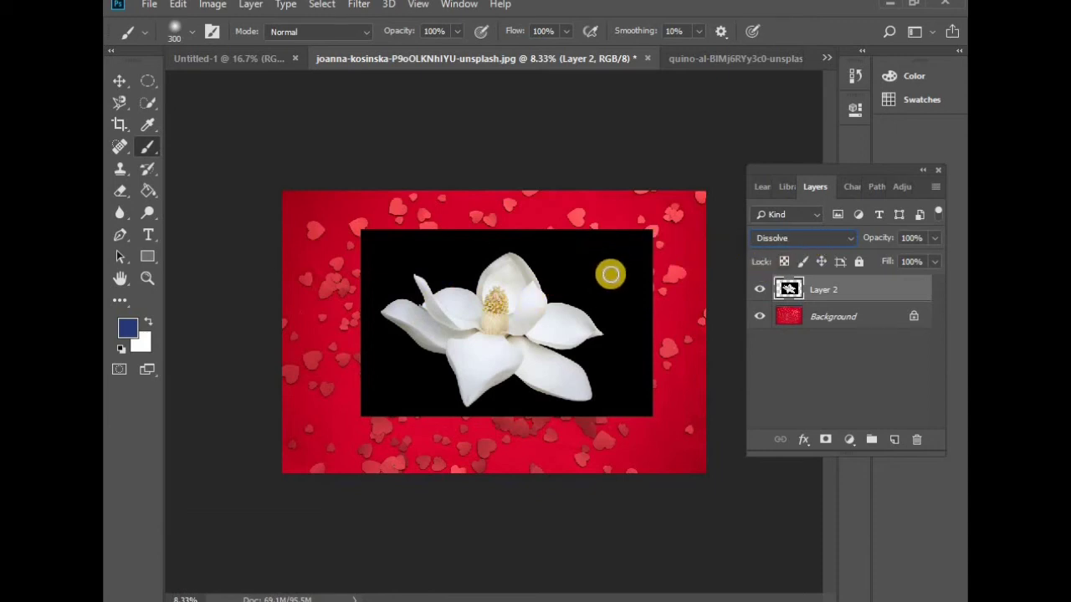
- Lower the flower layer's opacity to 78% in Dissolve mode and restore it to 100%
left_click(934, 239)
left_click_drag(928, 255, 922, 259)
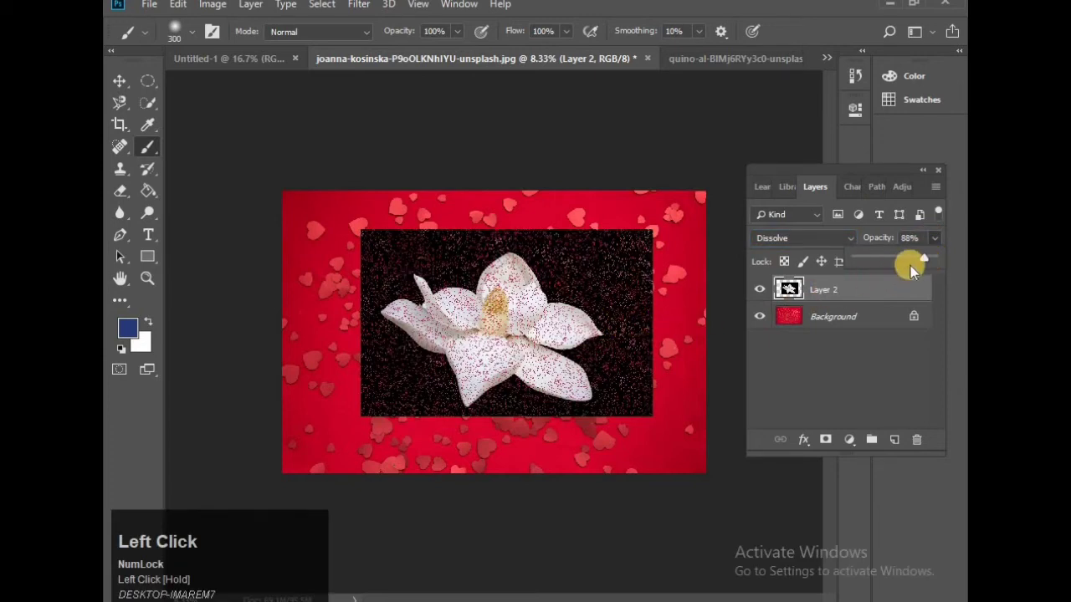
left_click_drag(921, 264, 916, 262)
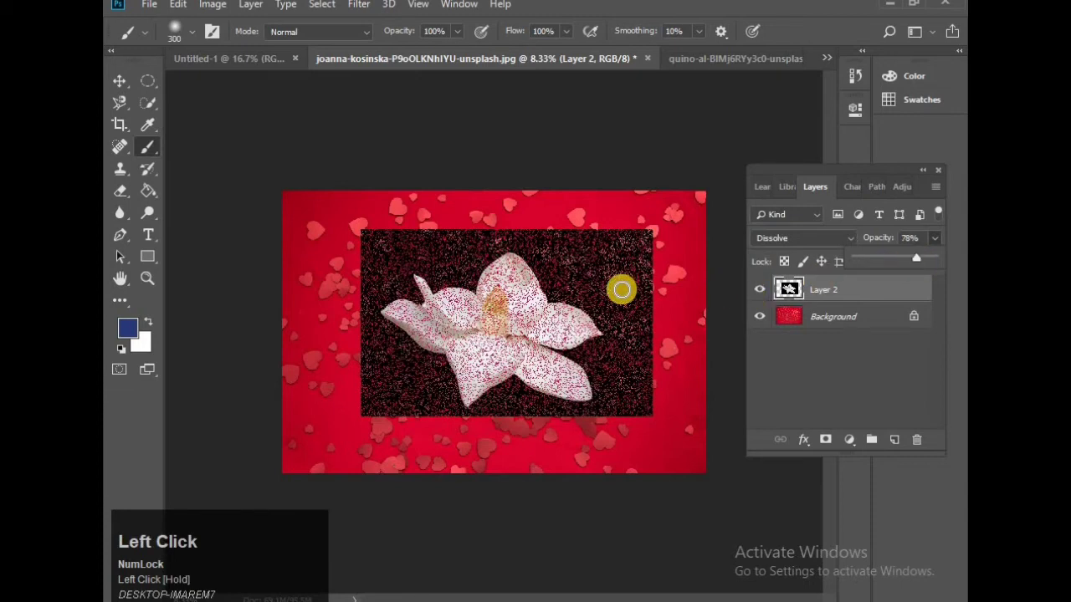
left_click_drag(917, 257, 937, 262)
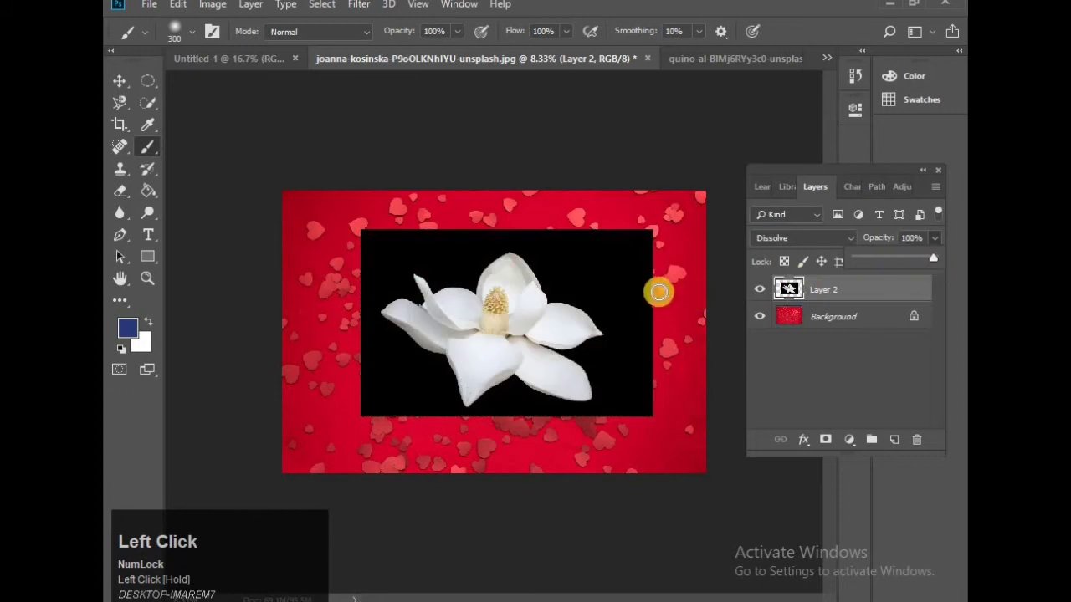
- Set the flower layer's opacity to 91% and inspect the dissolved pixels up close
scroll(642, 258, "up", 1, "alt")
scroll(642, 257, "up", 8, "alt")
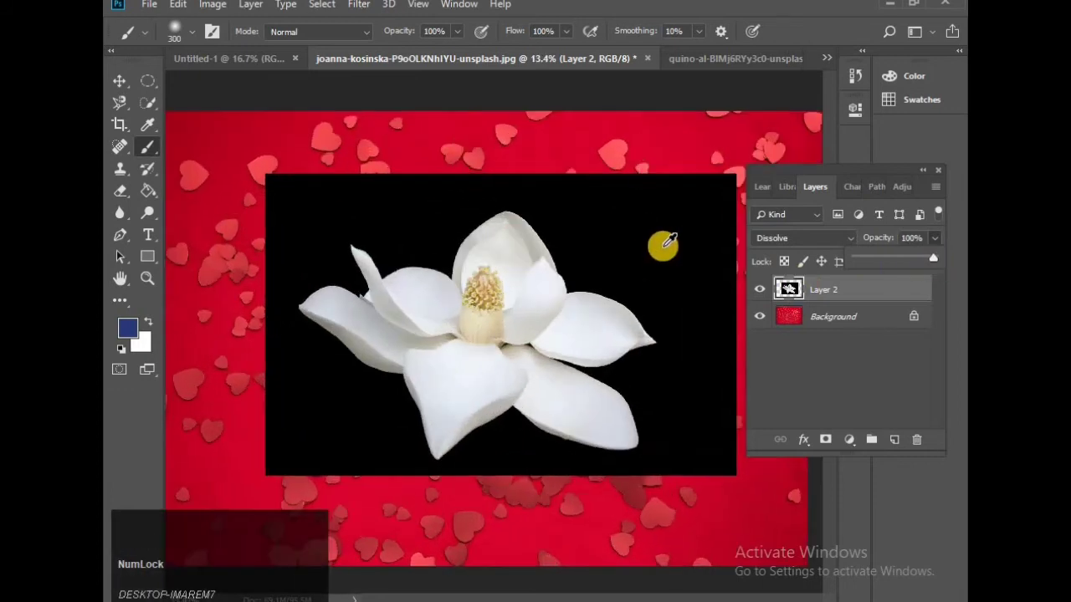
scroll(660, 240, "up", 2, "alt")
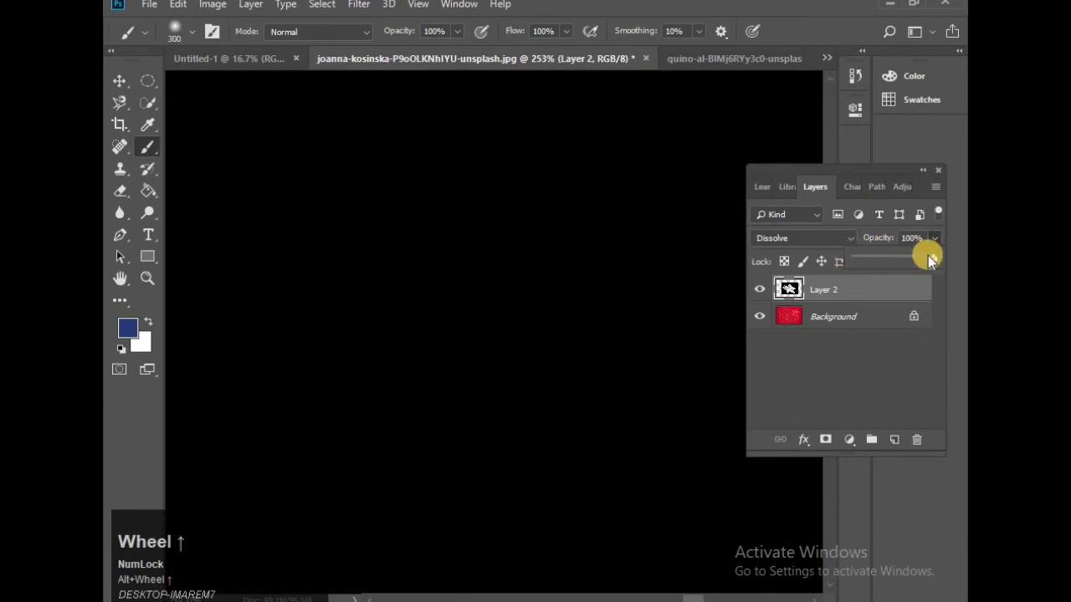
left_click_drag(928, 257, 927, 260)
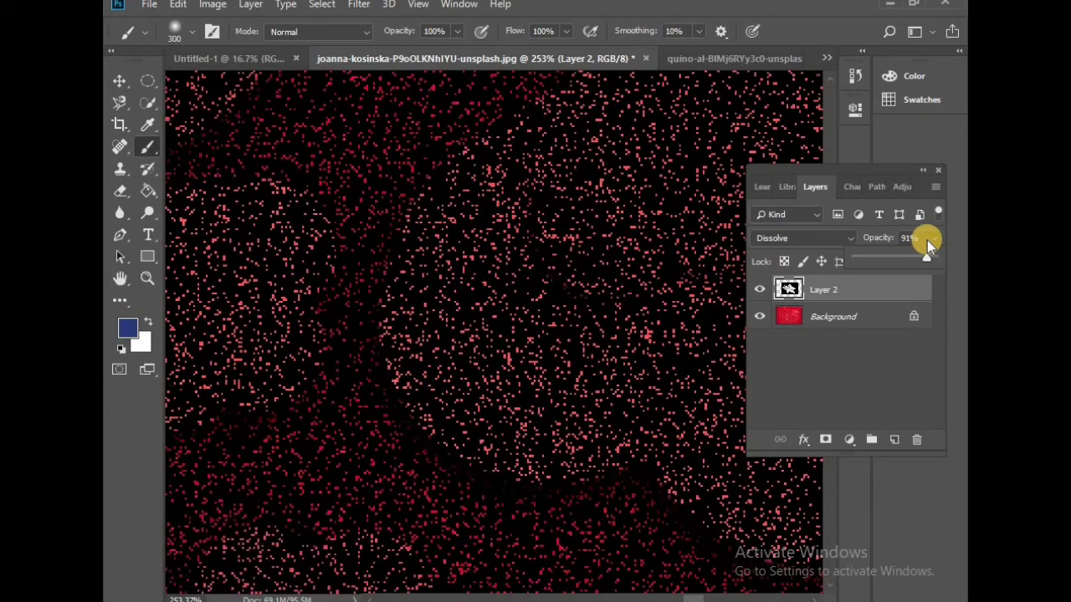
left_click(927, 253)
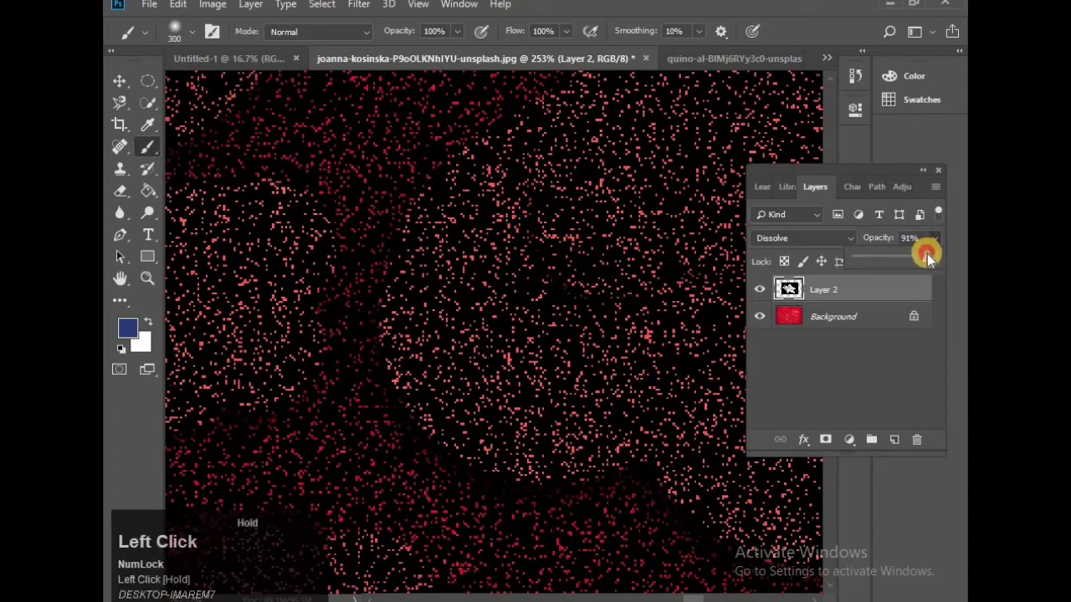
scroll(611, 291, "down", 1)
scroll(612, 292, "down", 4)
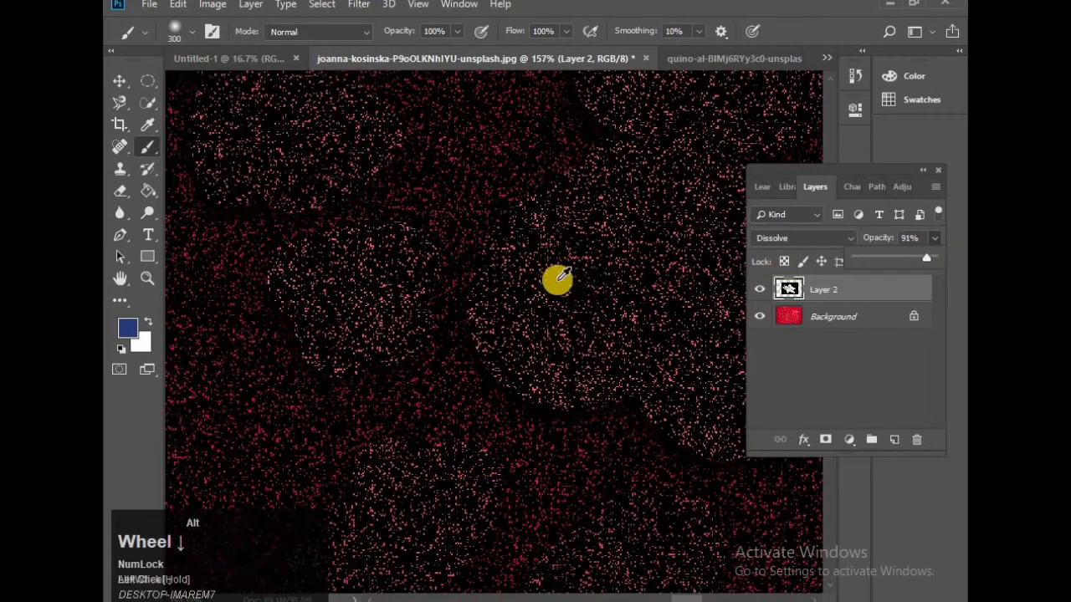
scroll(555, 271, "down", 4)
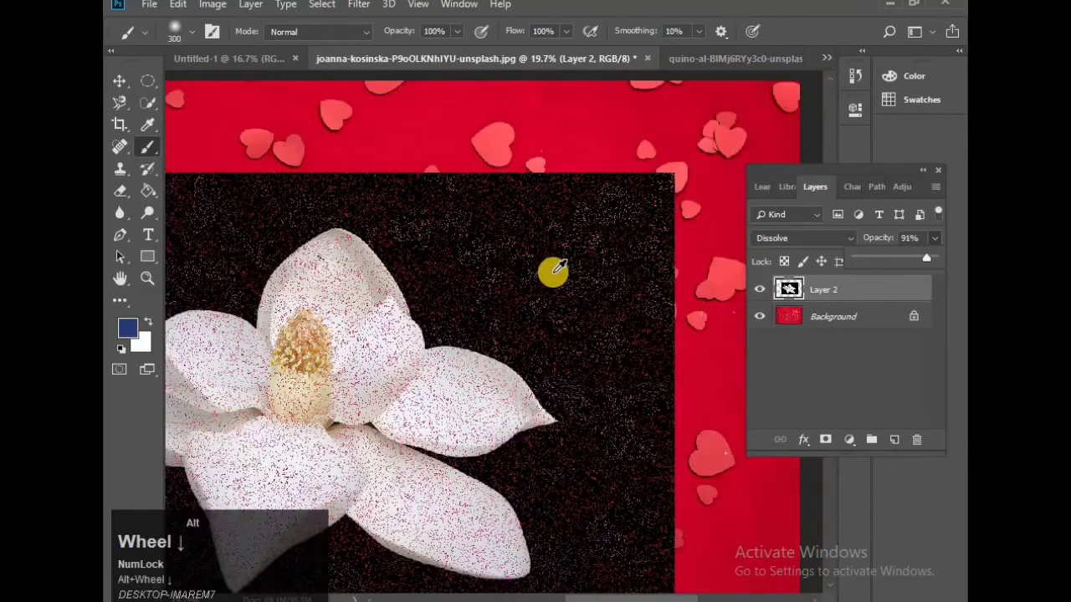
scroll(558, 266, "down", 1)
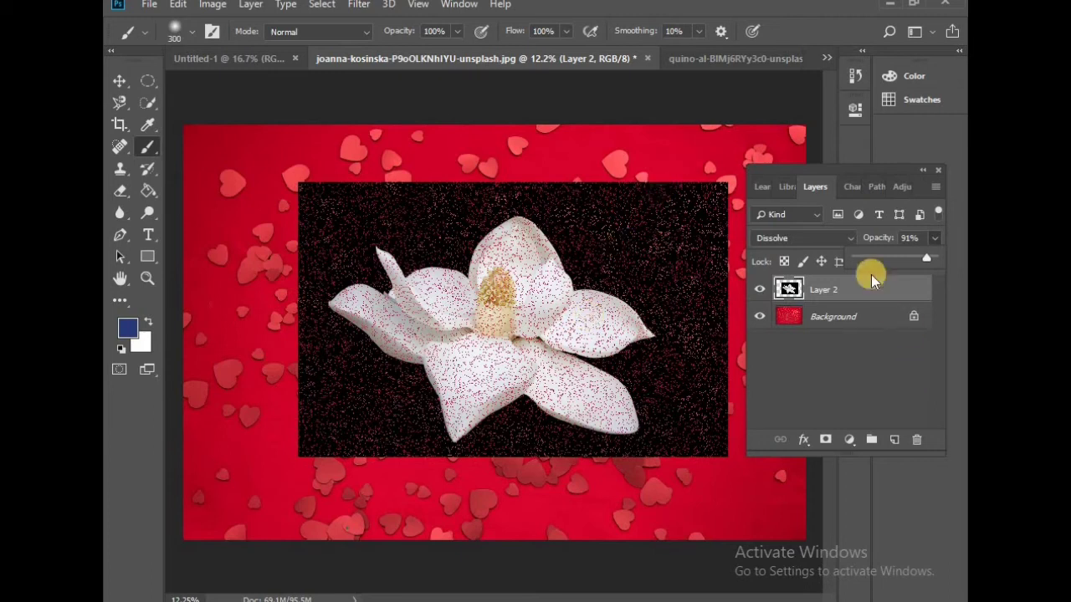
- Try the Multiply, Darken, Screen and Overlay blend modes one after another on the flower layer
left_click(850, 236)
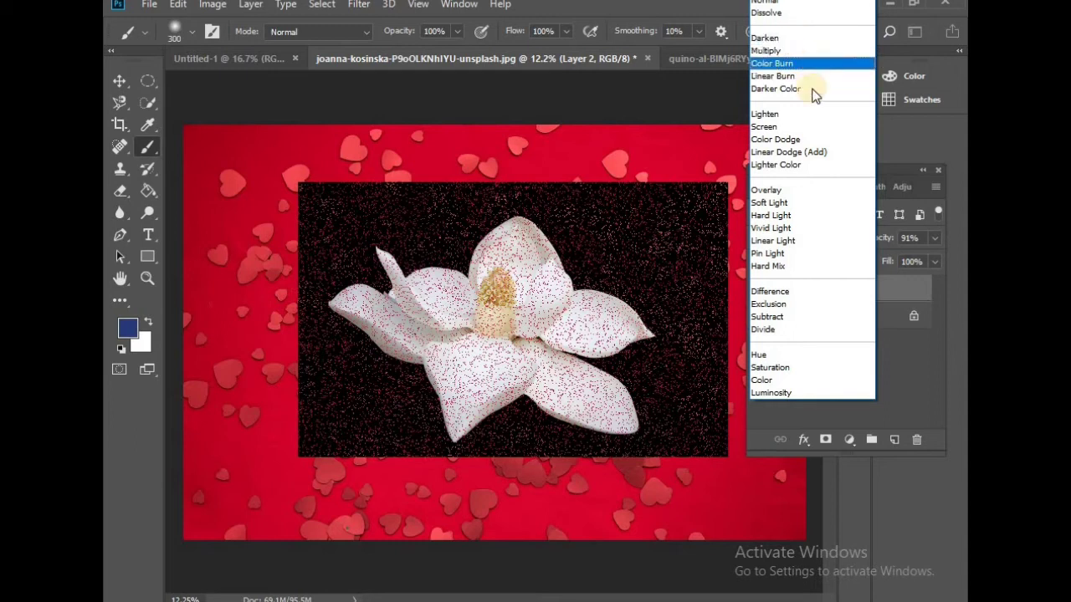
left_click(794, 50)
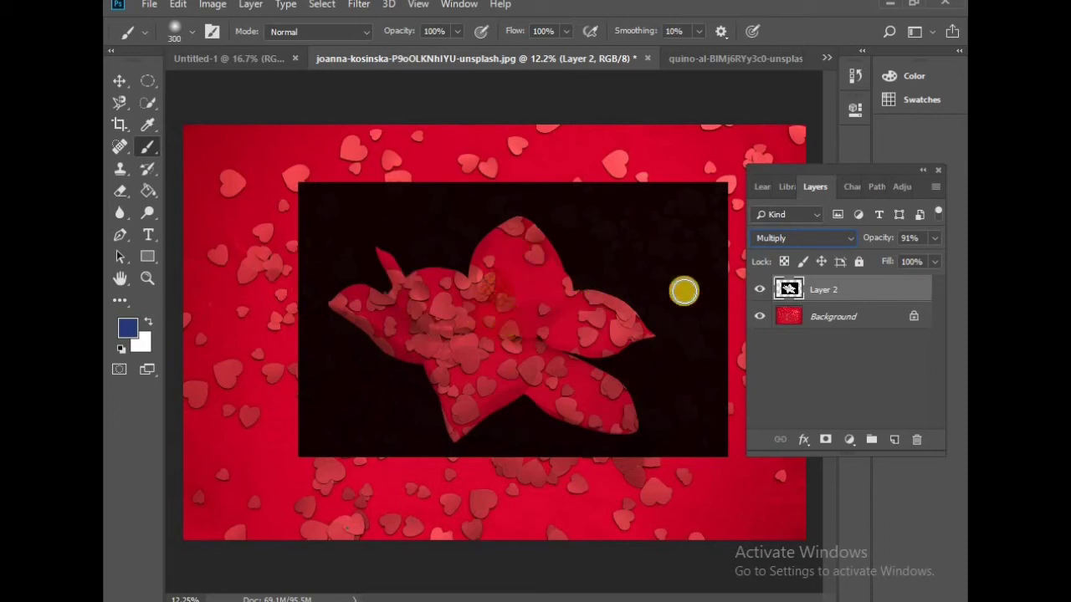
left_click(846, 239)
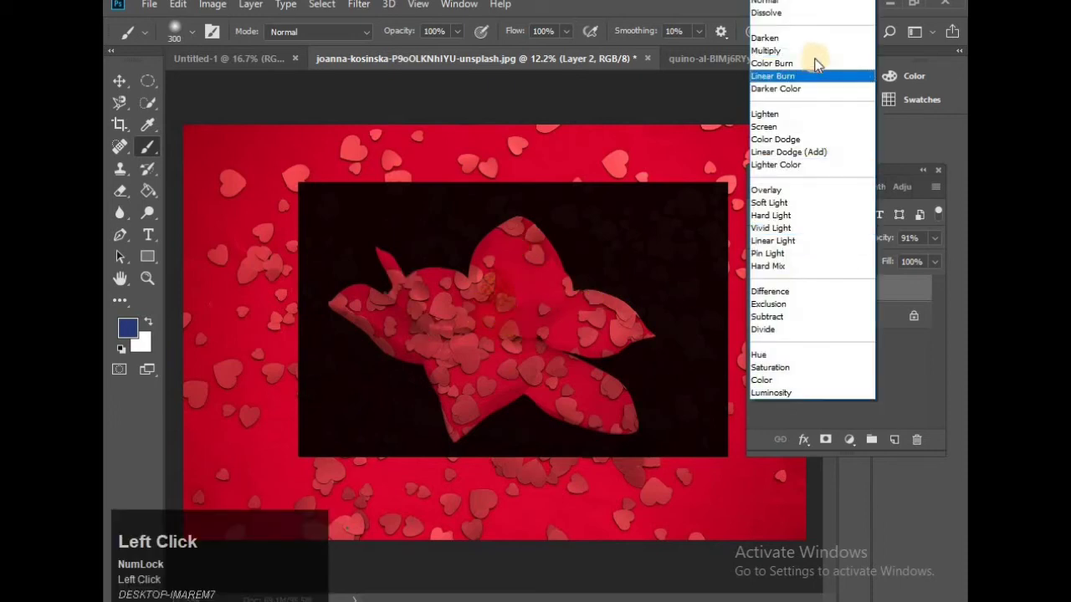
left_click(811, 38)
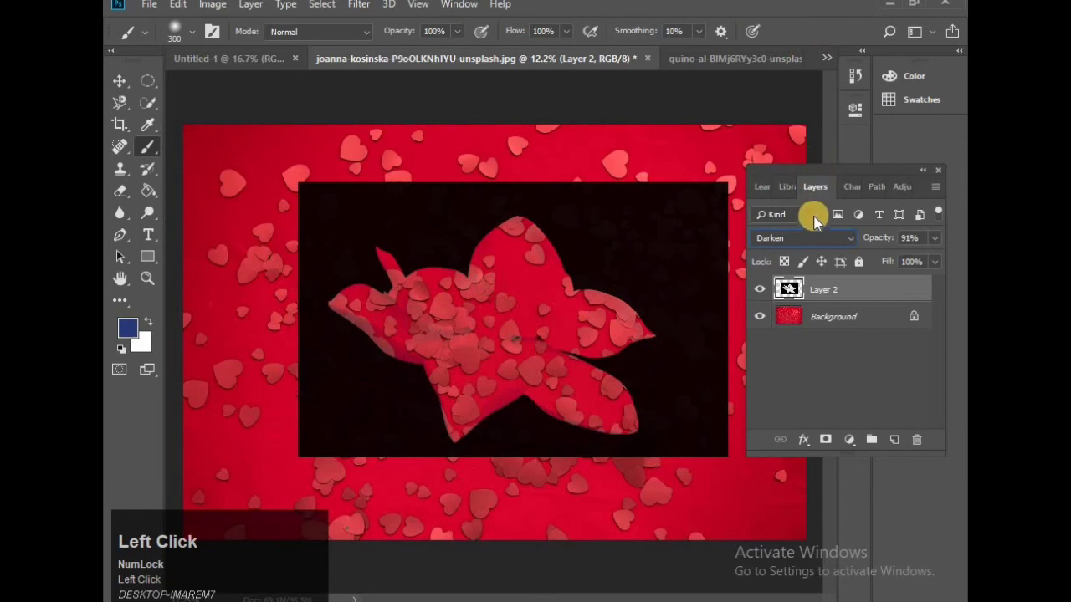
left_click(845, 238)
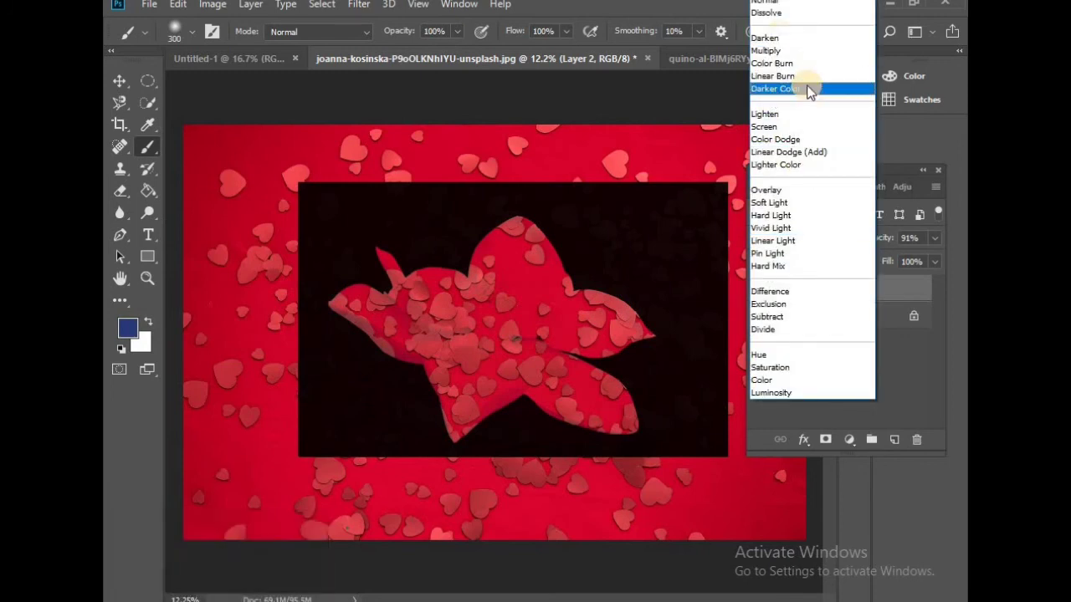
left_click(795, 126)
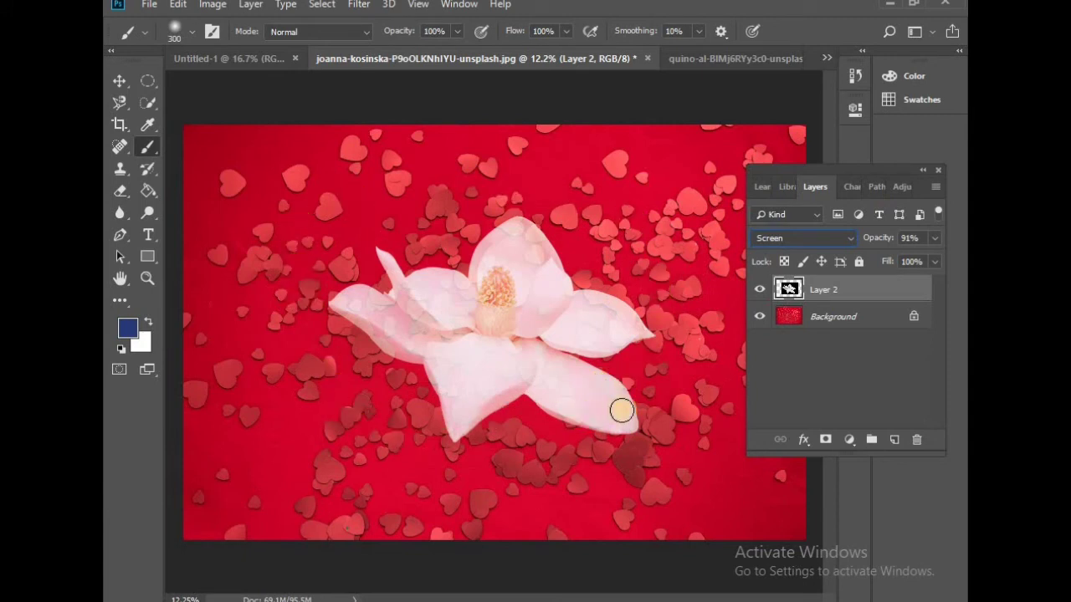
left_click(804, 236)
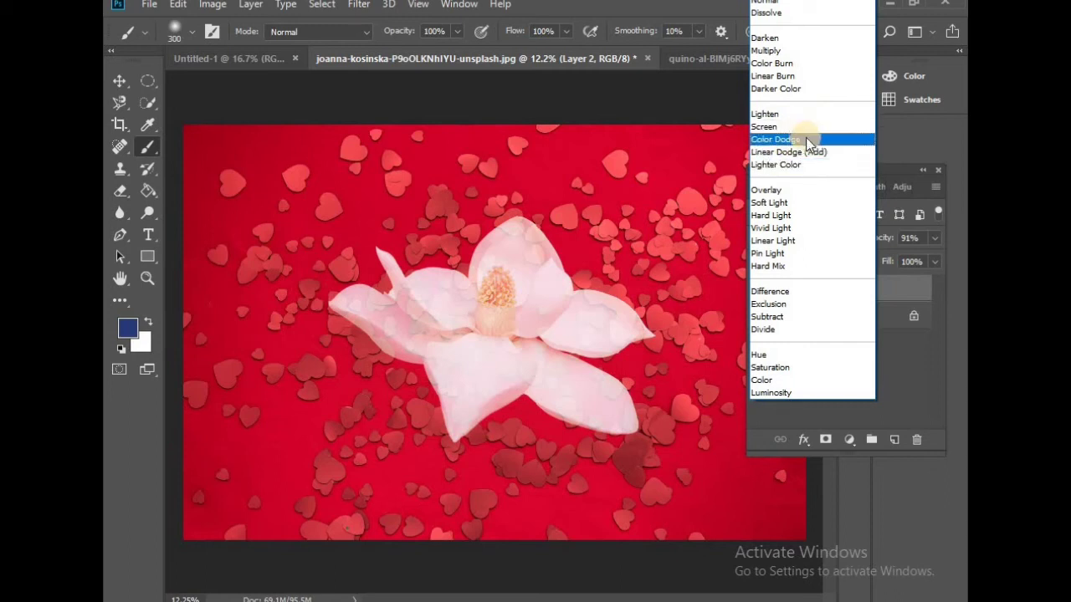
left_click(784, 190)
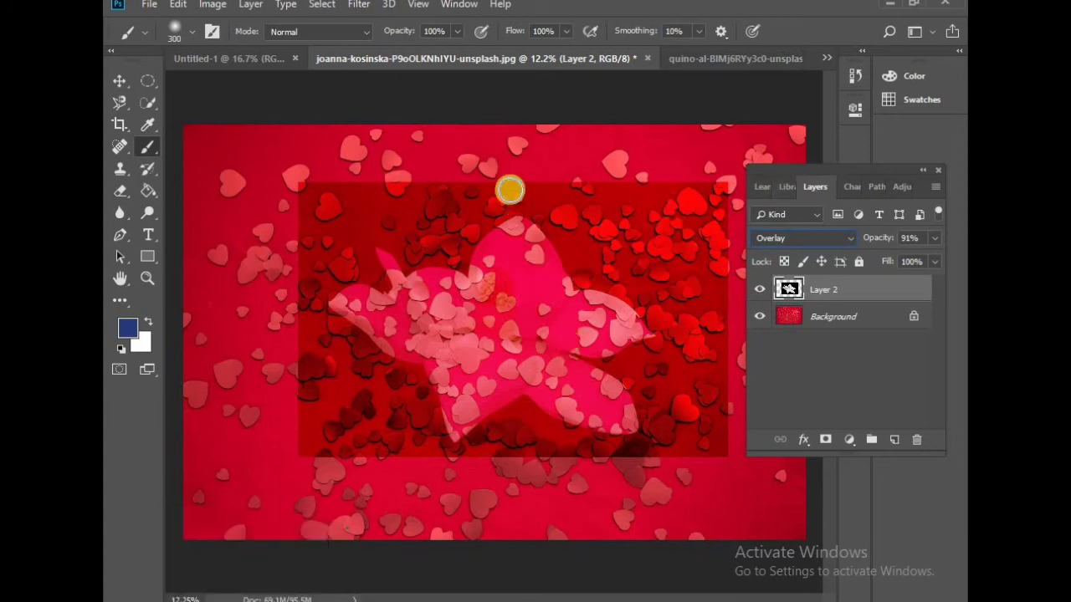
- Cycle the flower layer through the blend modes from Darken onward and settle on Screen
left_click(836, 233)
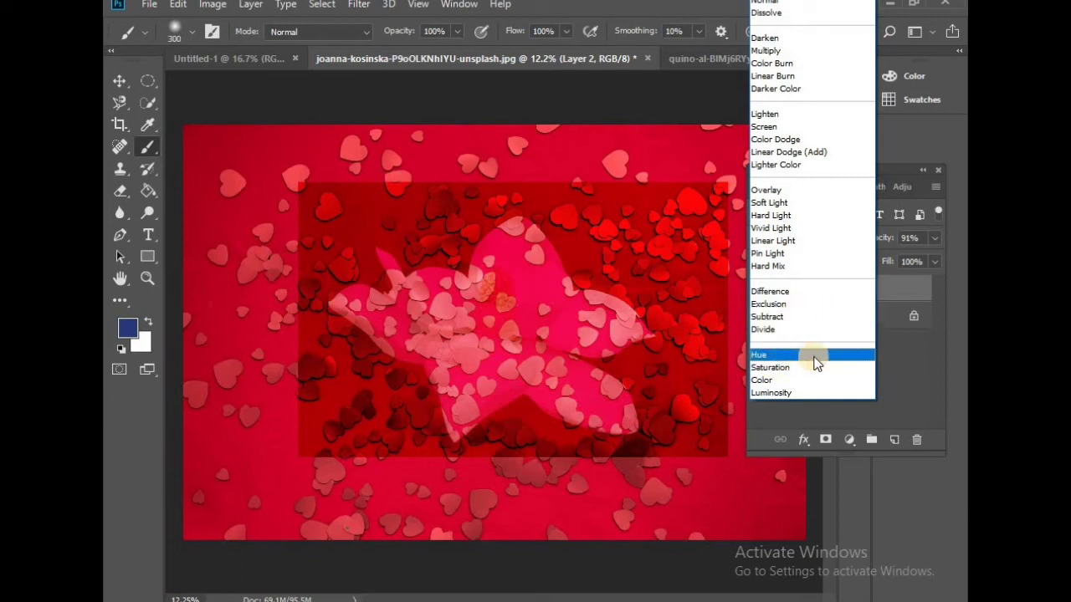
left_click(768, 40)
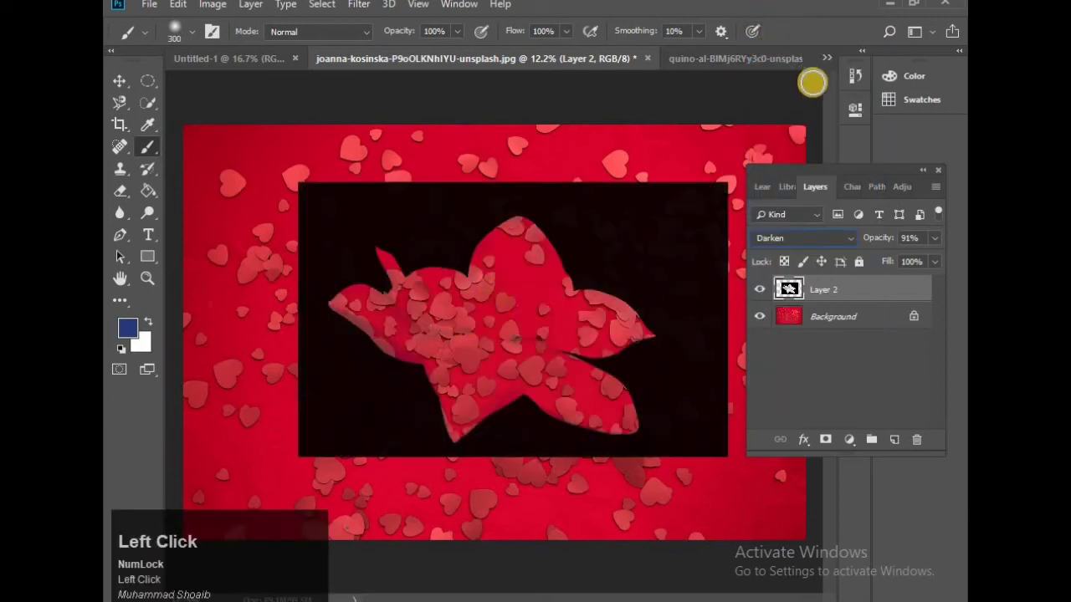
key("Down")
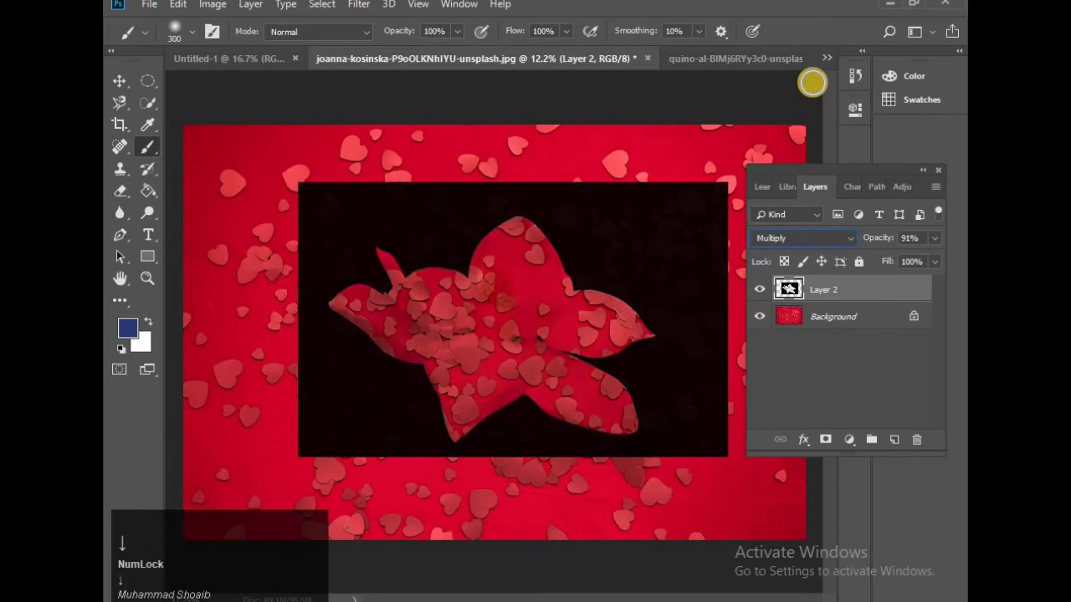
key("Down")
key("Down")
key("Down")
key("Down")
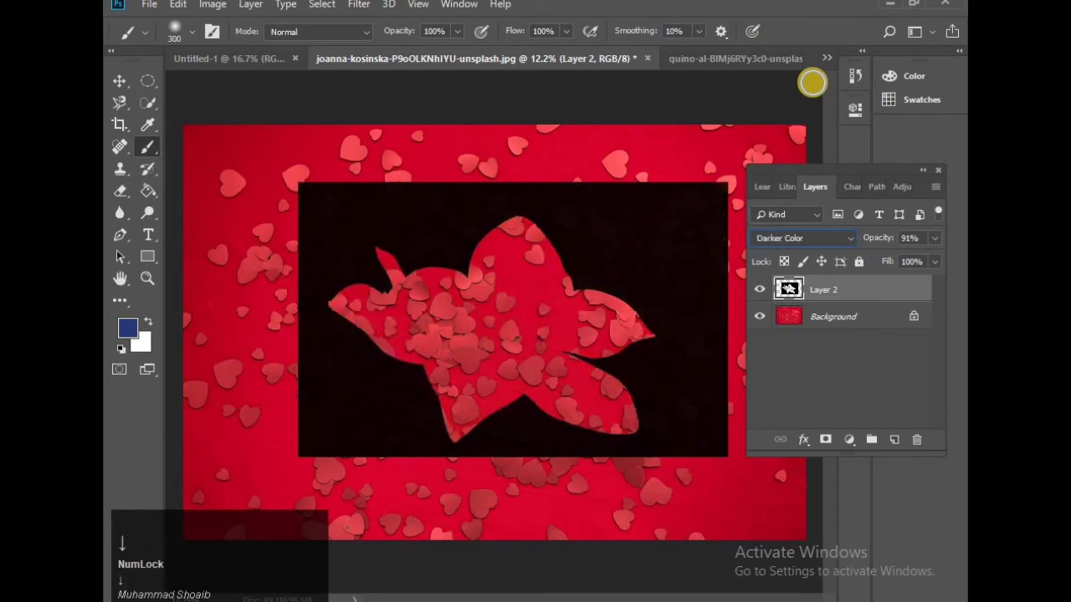
key("Down")
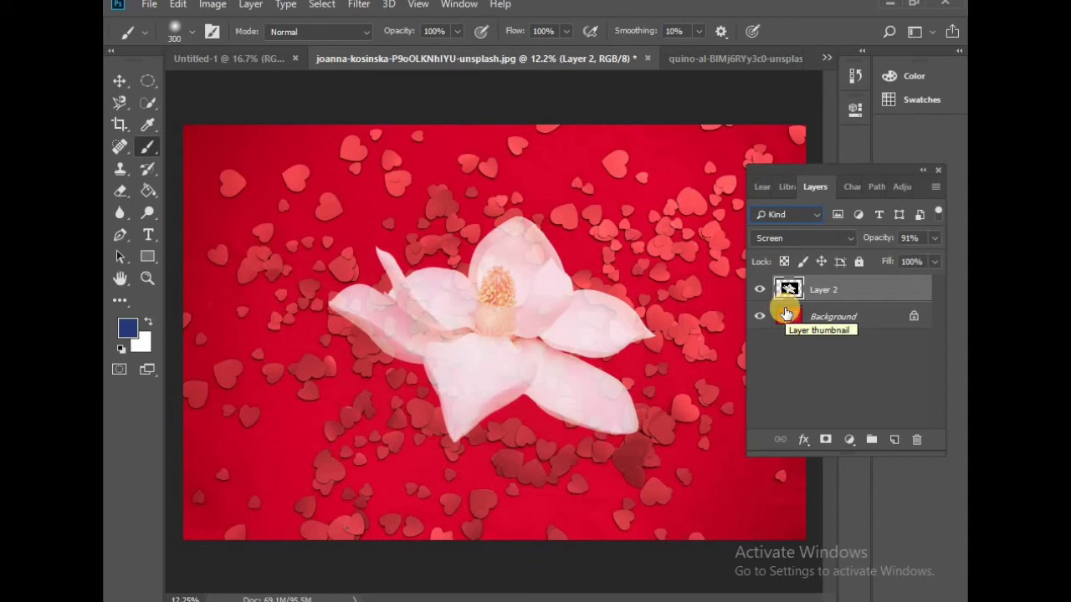
left_click(812, 215)
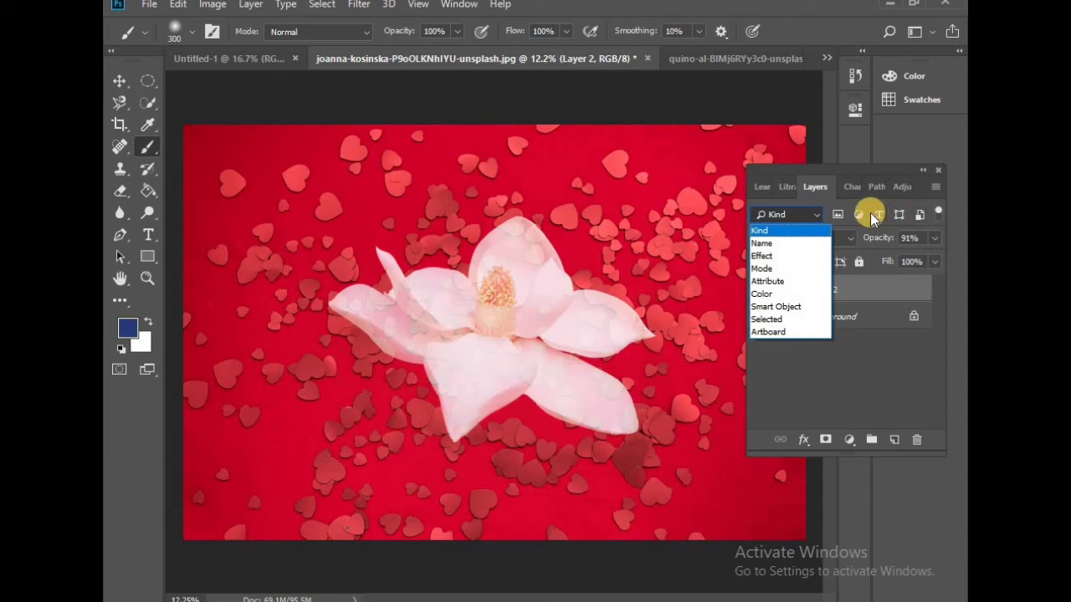
left_click(818, 215)
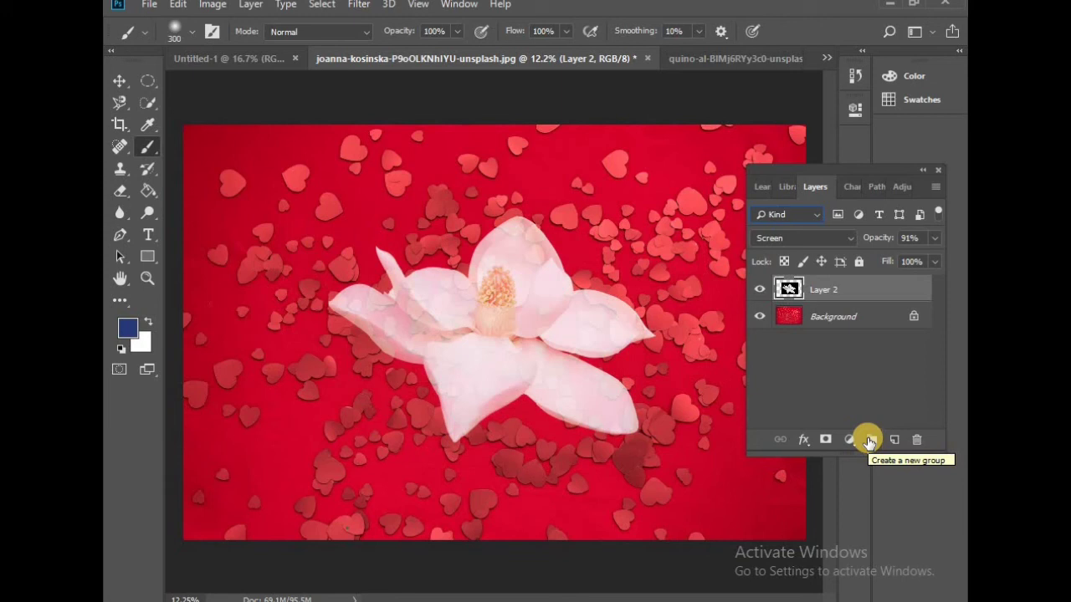
- Switch to the Untitled-1 document, add a new layer and paint a single soft blue dot on the canvas
left_click(243, 61)
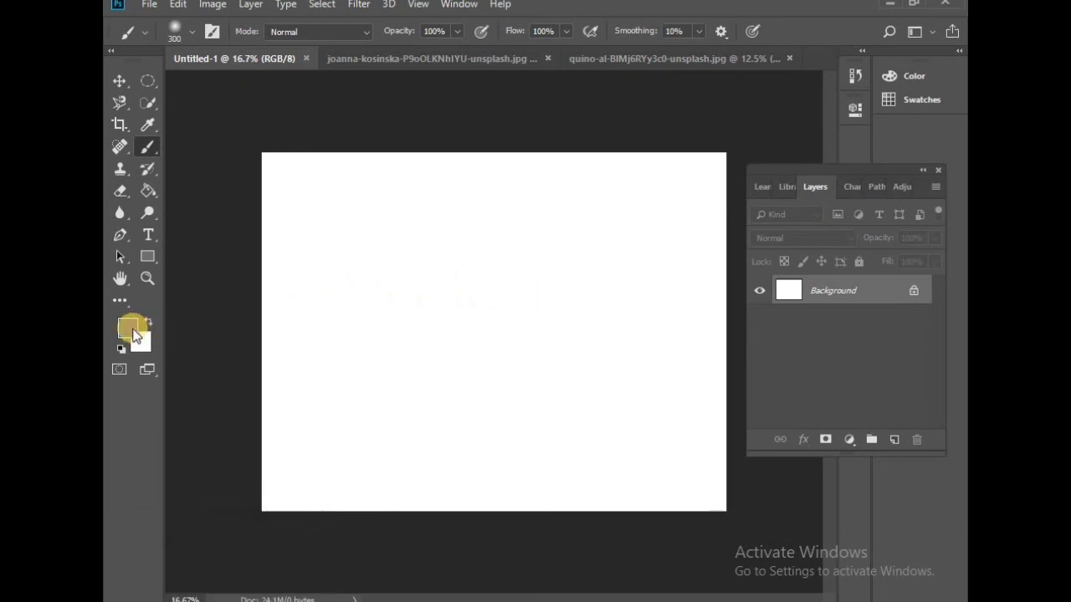
key("ctrl+alt+shift+n")
left_click(376, 288)
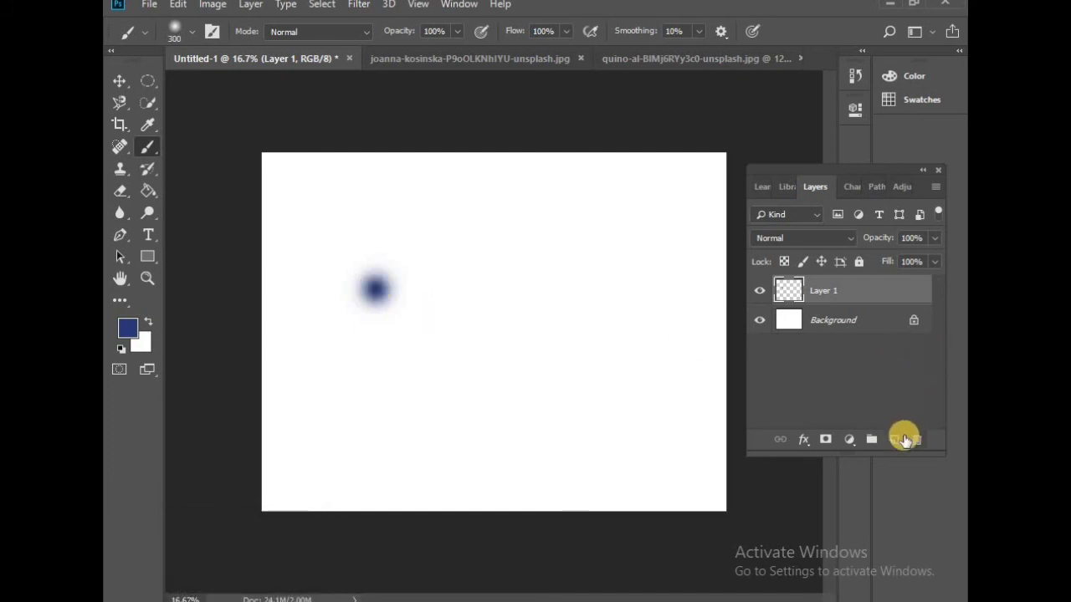
- Add another layer, set the foreground colour to red f30a41 and paint a dot just right of the blue one
left_click(894, 439)
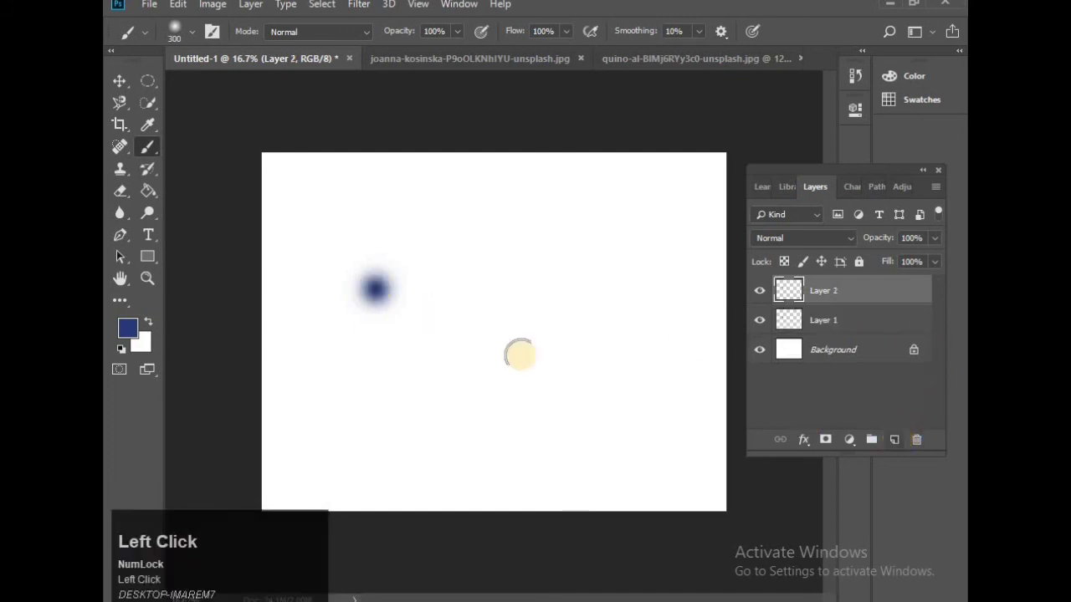
left_click(130, 325)
left_click(542, 118)
left_click(517, 119)
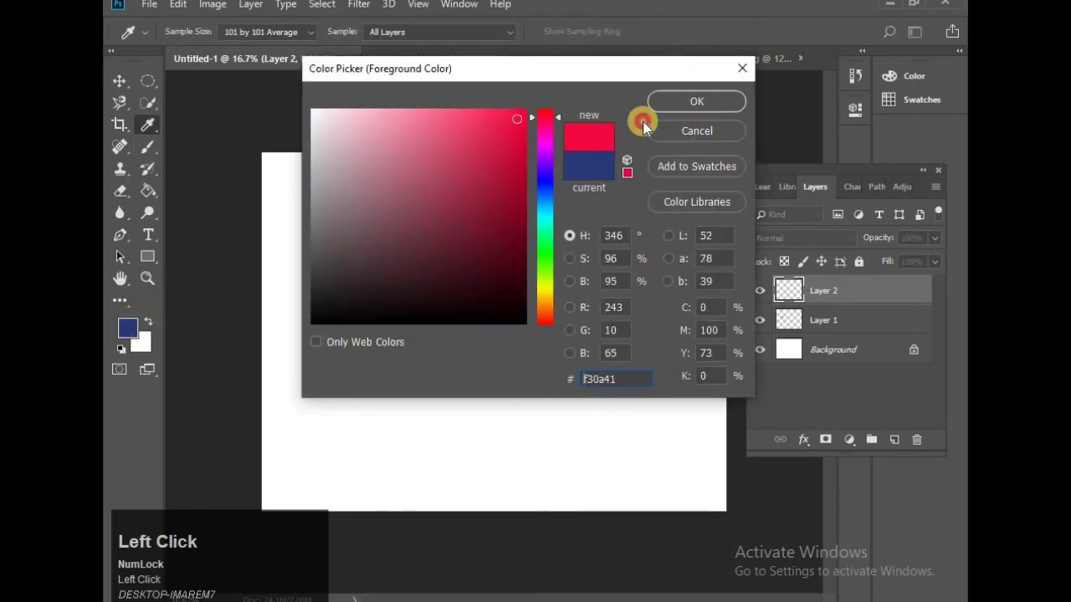
left_click(669, 104)
left_click(416, 289)
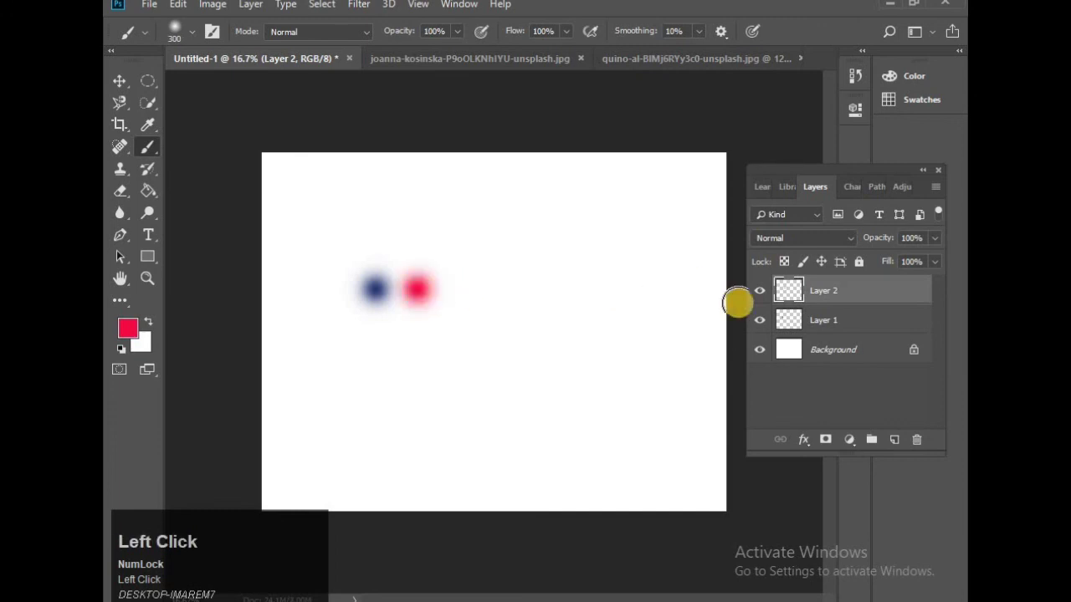
- Add a third layer, set the foreground colour to green 0af310 and paint a dot right of the red one
left_click(897, 442)
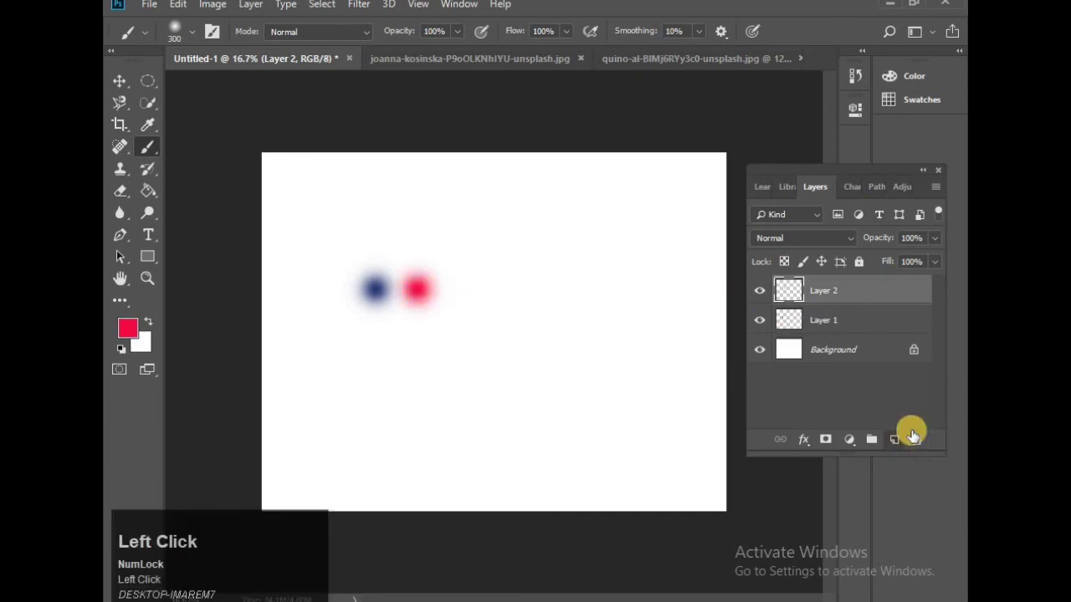
left_click(125, 329)
left_click(545, 251)
left_click(524, 123)
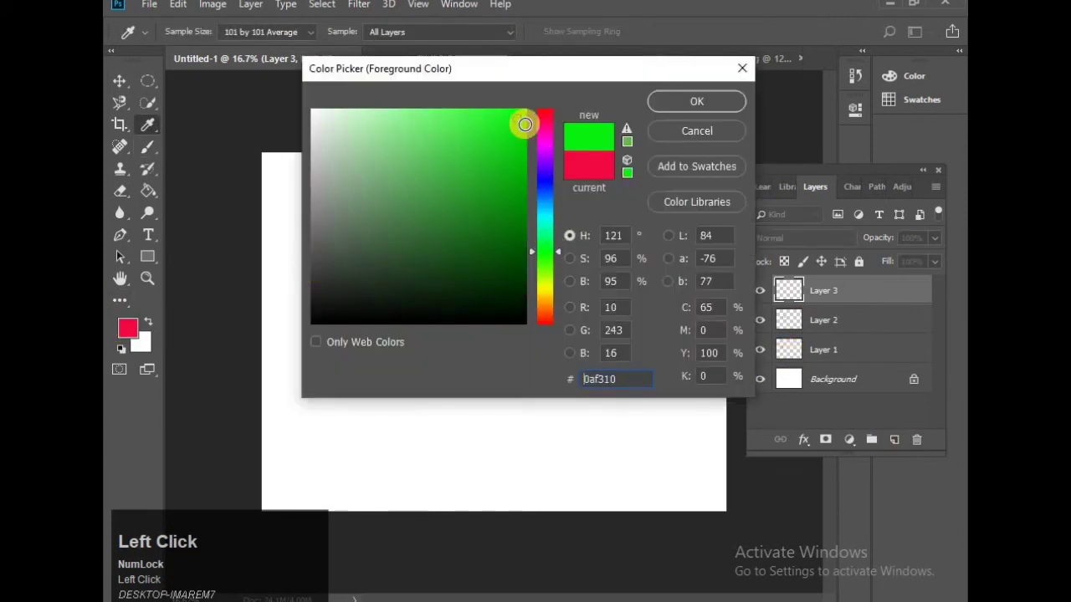
left_click(688, 101)
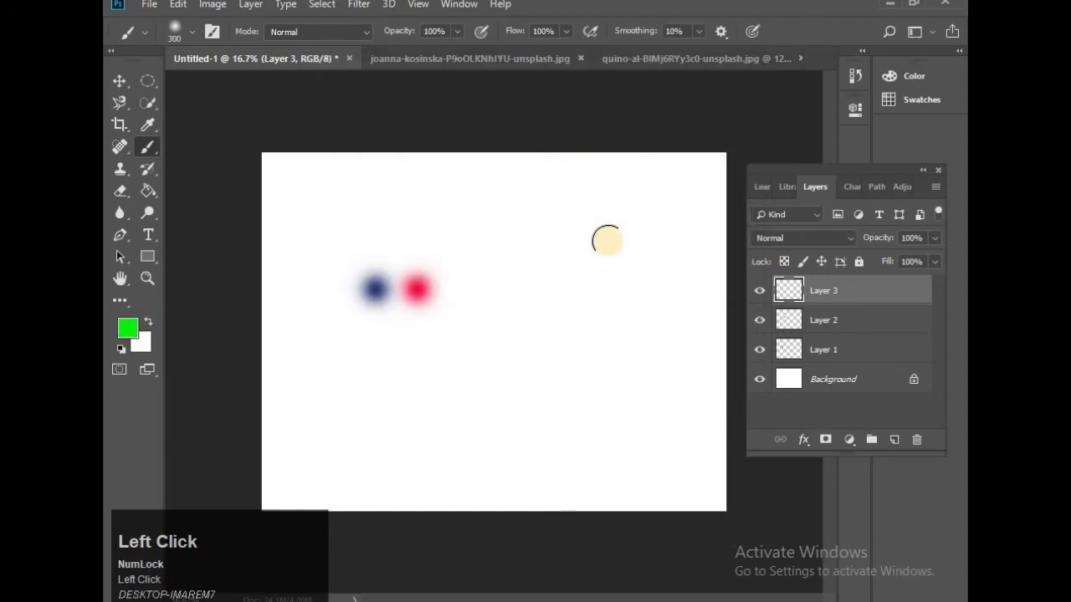
left_click(471, 289)
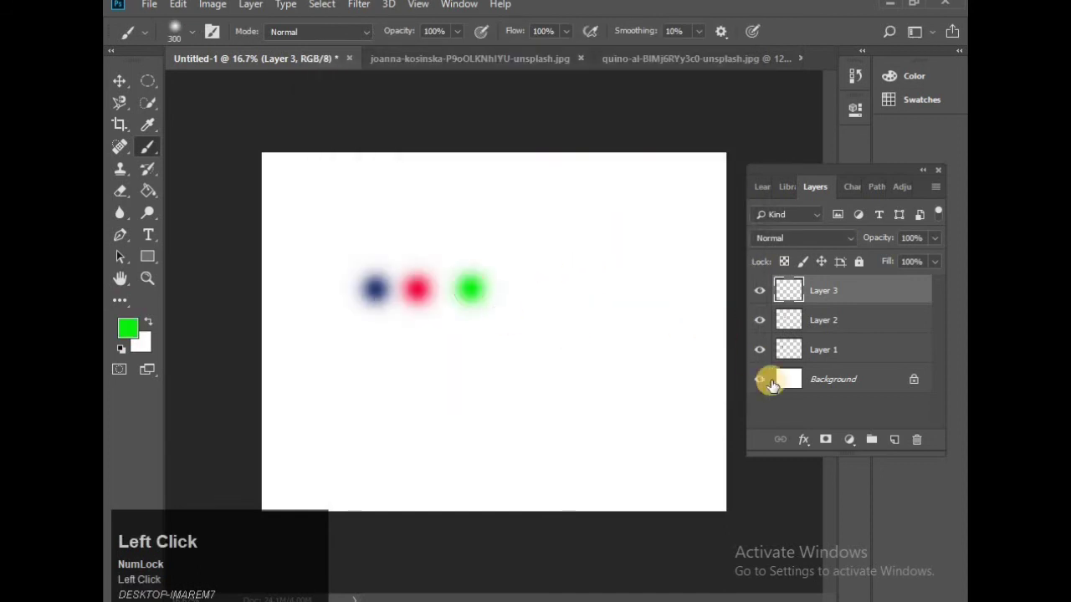
- Add a fourth layer, set the foreground colour to yellow f3da0a and paint a dot right of the green one
left_click(894, 439)
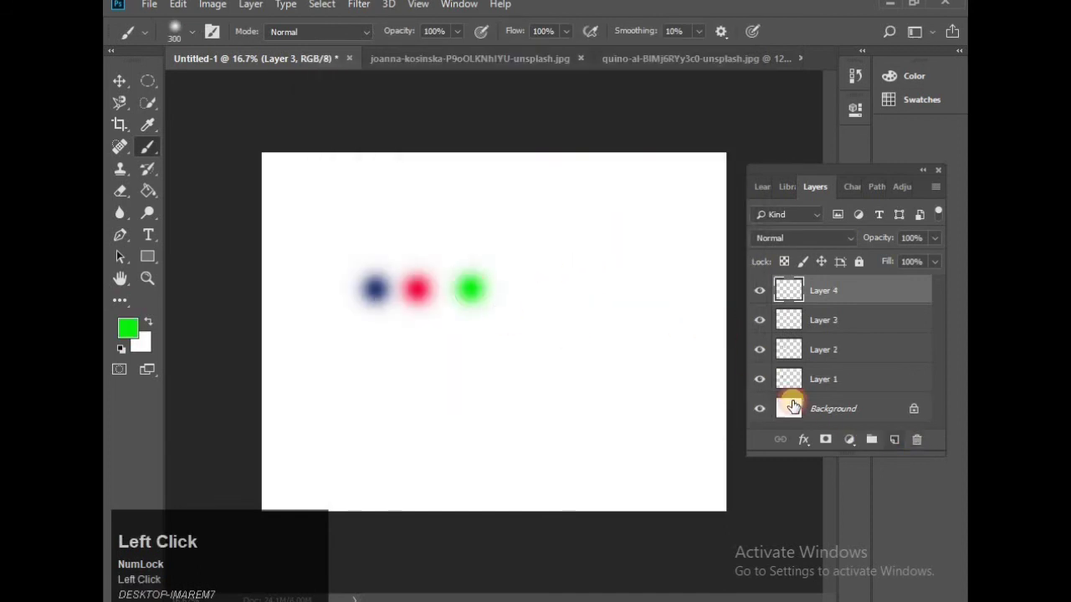
left_click(130, 327)
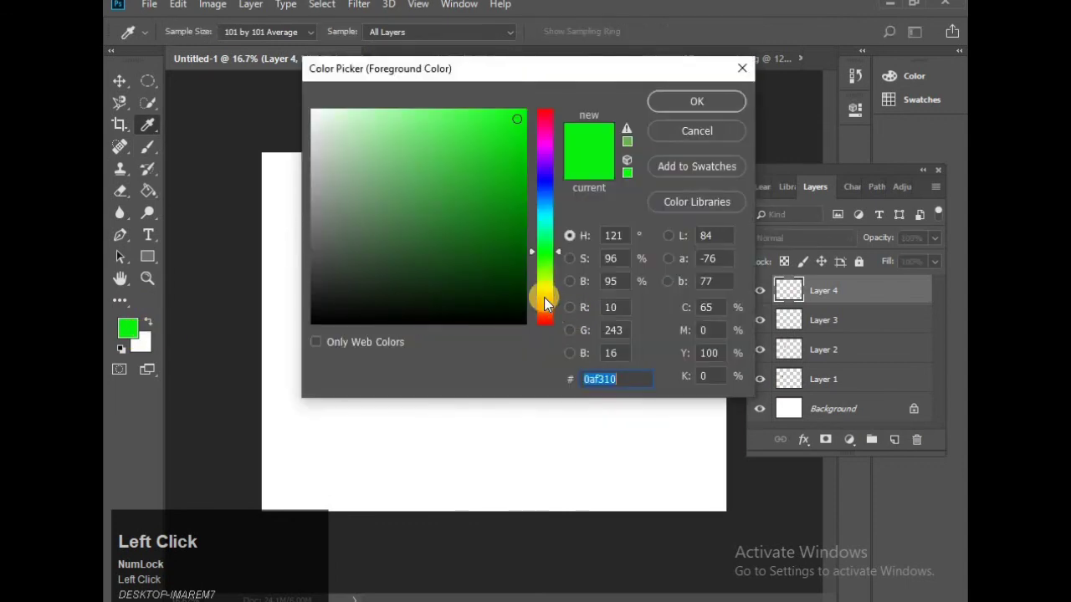
left_click(545, 289)
left_click(666, 102)
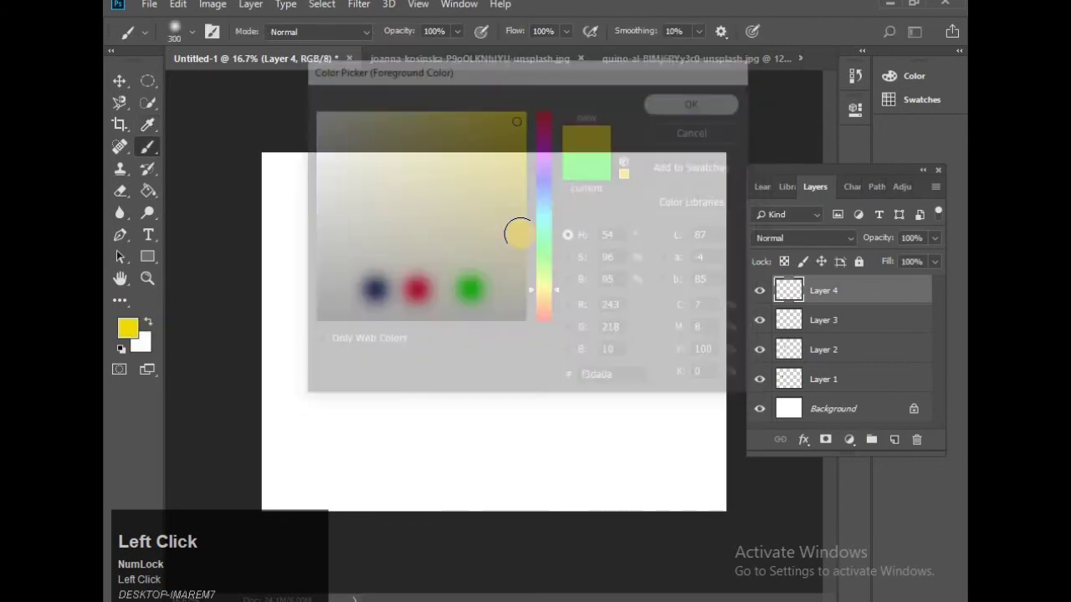
left_click(522, 289)
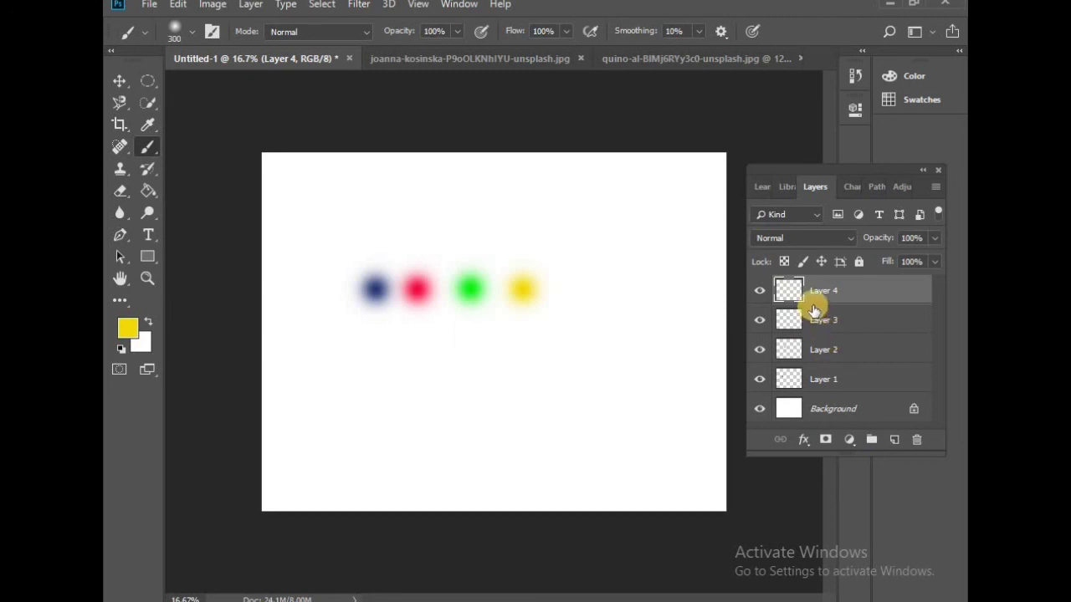
- Group Layer 1 through Layer 4 and try painting on the group with the brush
left_click(813, 304)
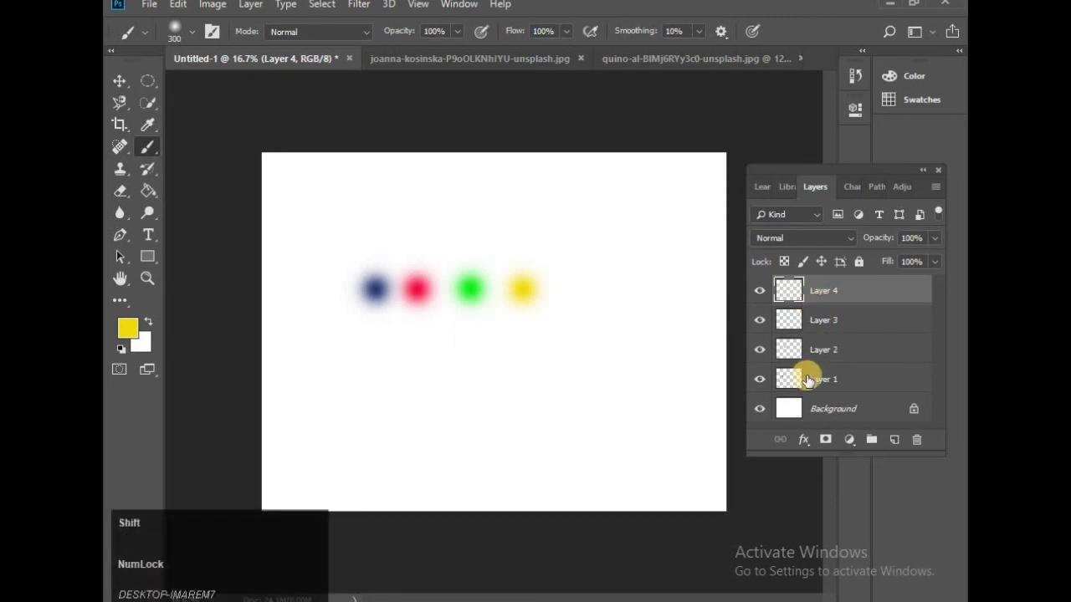
left_click(808, 381, "shift")
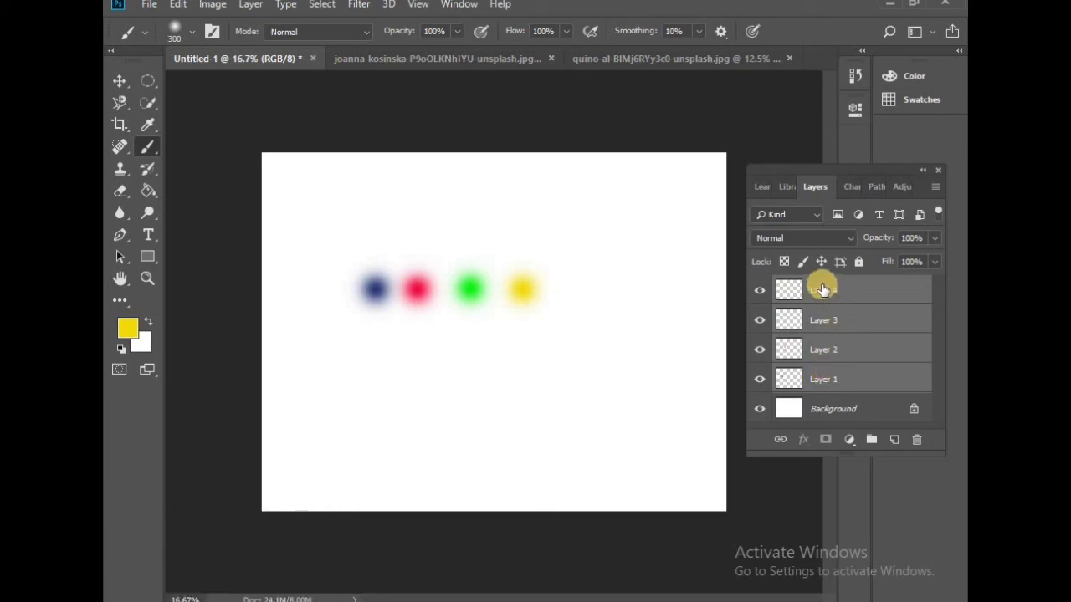
left_click(870, 439)
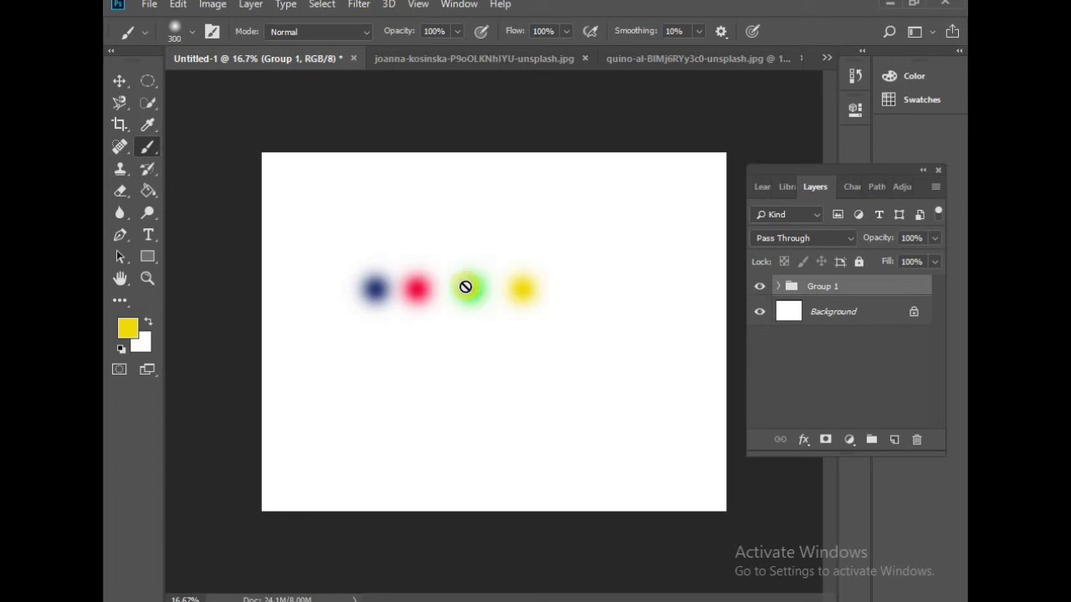
left_click(499, 312)
left_click(490, 216)
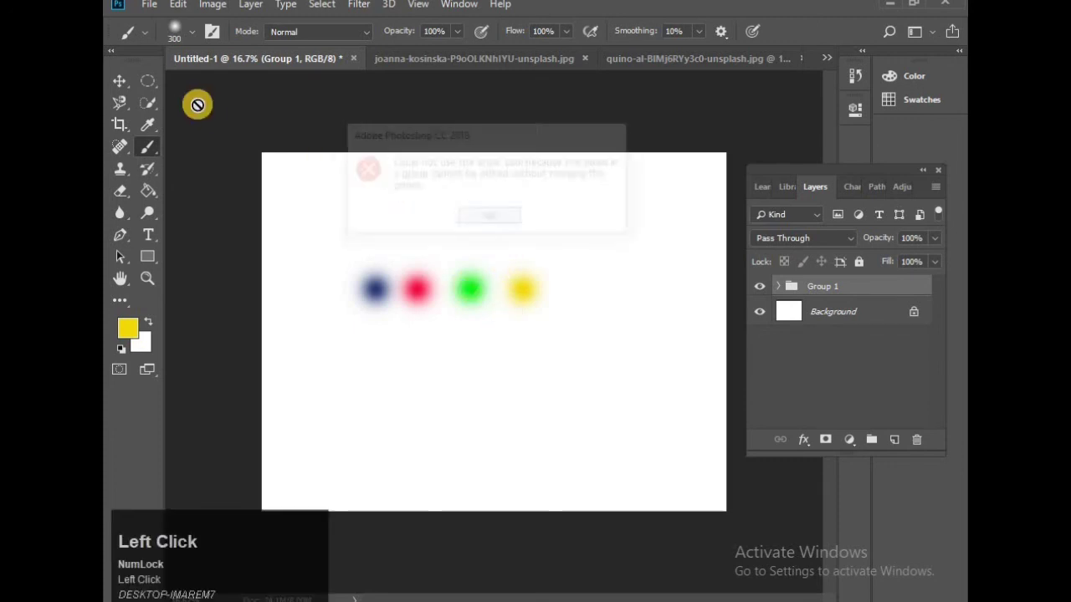
- Move the red dot slightly and the green dot lower with the Move tool, and duplicate the red, green and blue dots
left_click(123, 79)
left_click_drag(421, 291, 430, 280)
left_click_drag(468, 310, 480, 392)
left_click_drag(437, 287, 522, 227, "alt")
left_click_drag(371, 294, 338, 234, "alt")
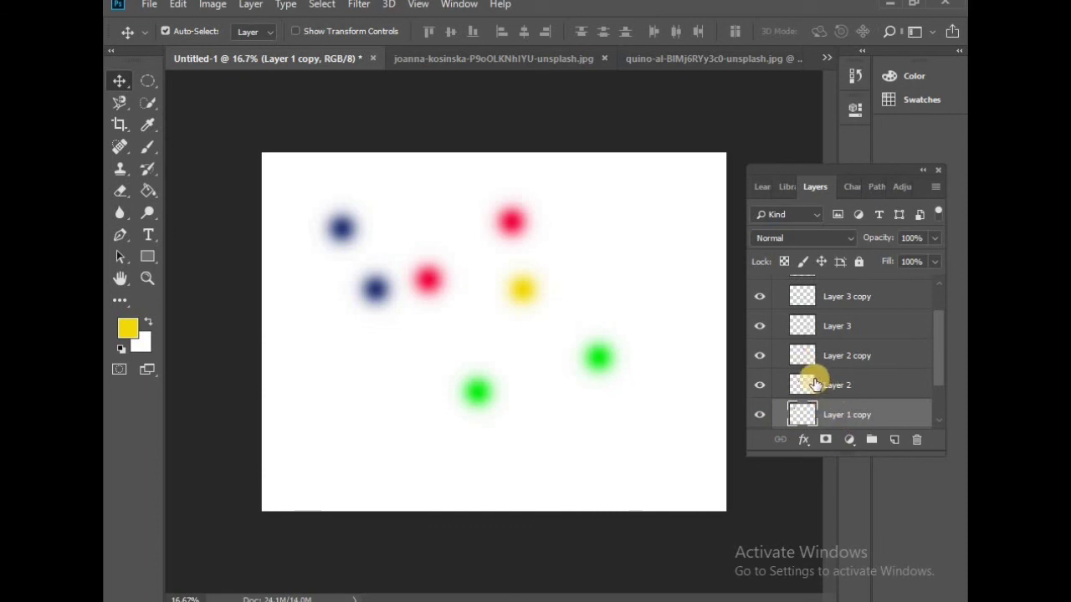
- Delete both red dot layers, Layer 2 and Layer 2 copy, from the group
left_click_drag(808, 383, 917, 440)
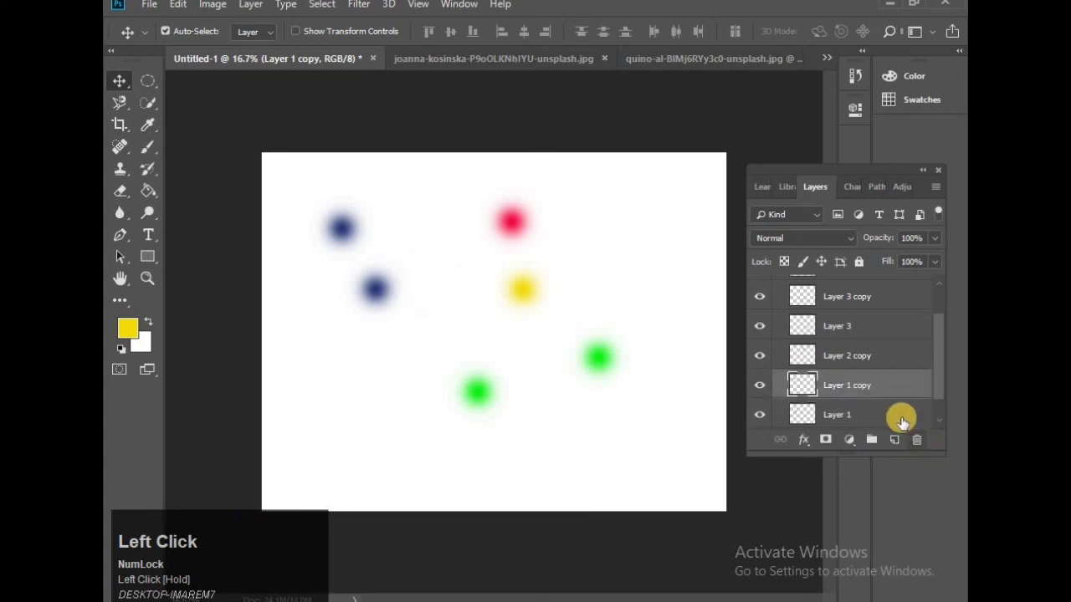
left_click(847, 360)
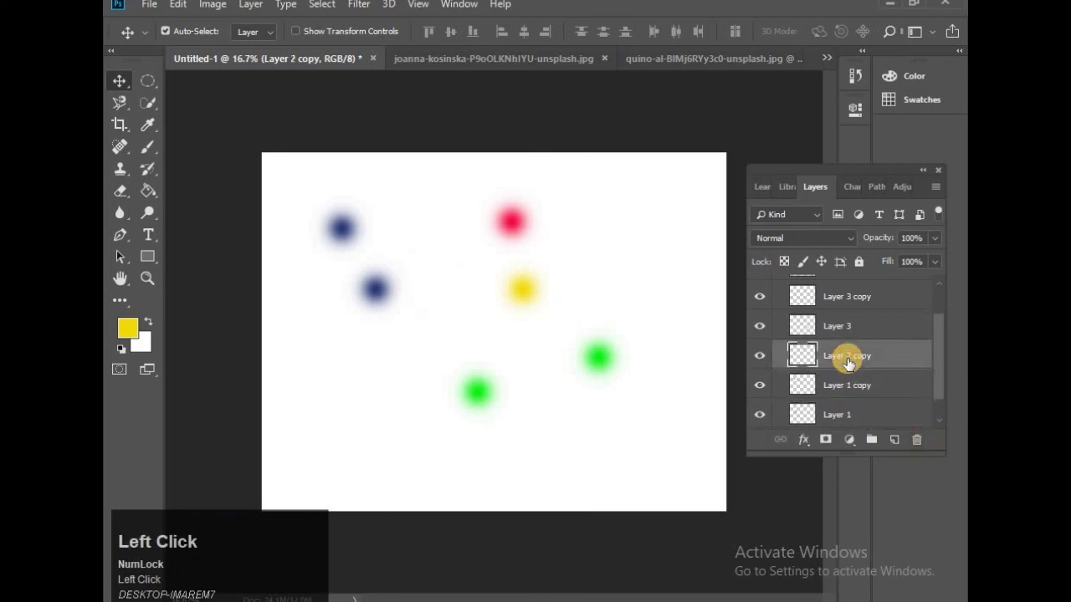
key("Delete")
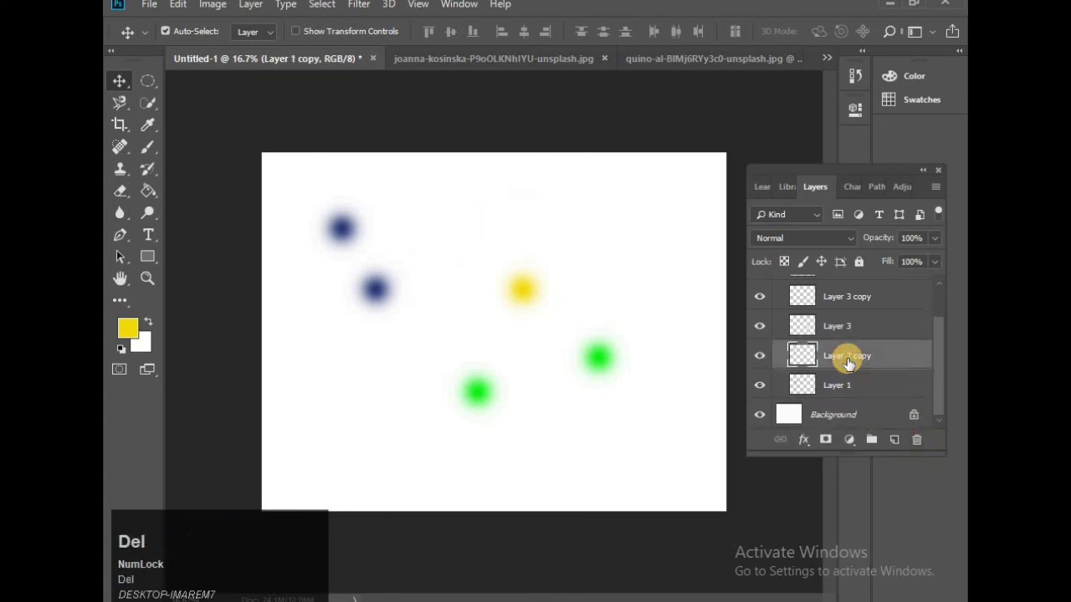